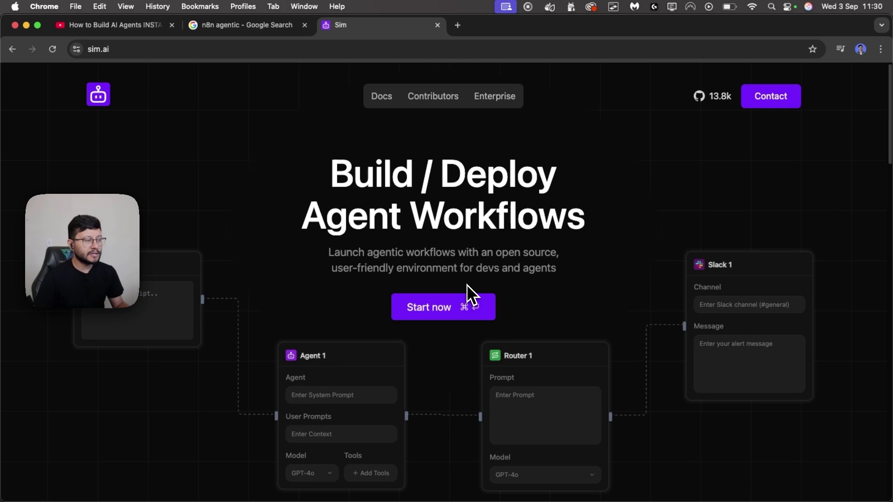
Sign up for Sim with a Google account and land in the new workflow editor.
click(468, 299)
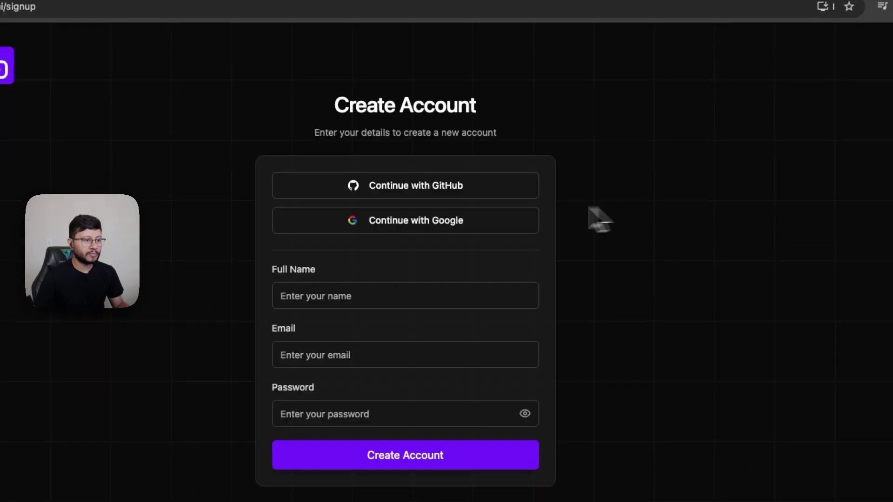
click(454, 238)
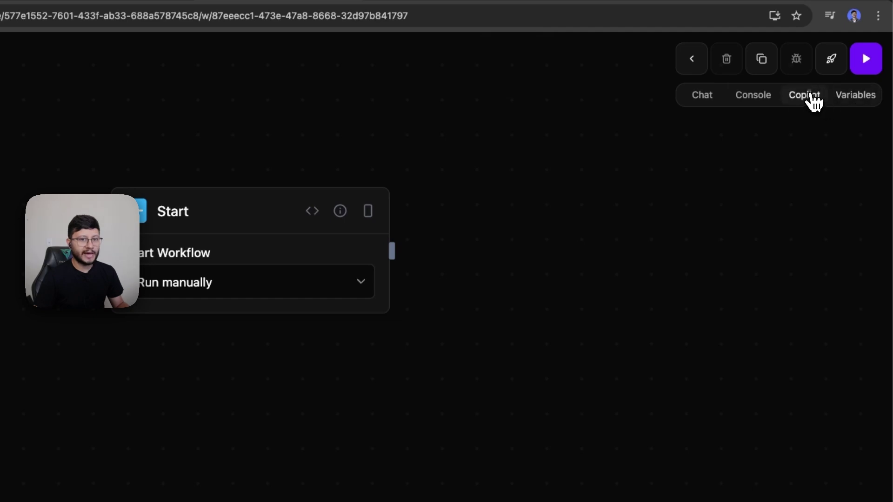
Ask Sim's Copilot to build a Telegram bot with a calculator tool attached.
click(809, 97)
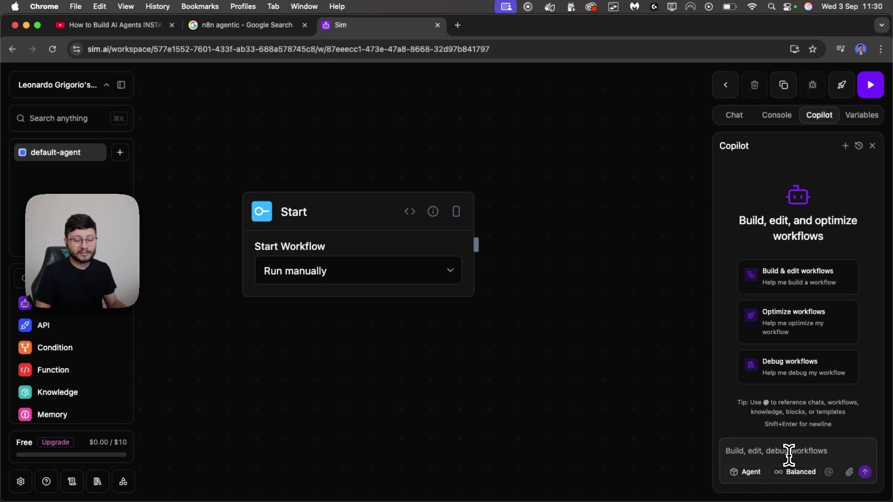
click(789, 453)
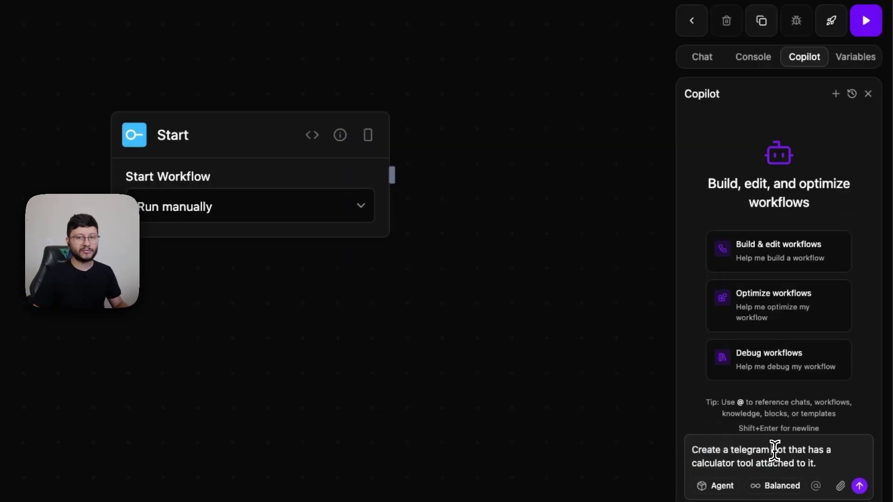
click(806, 463)
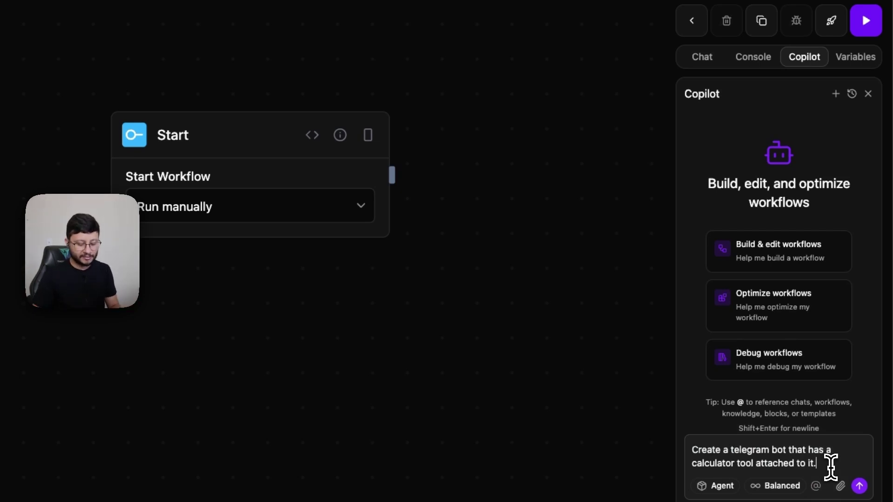
key(Return)
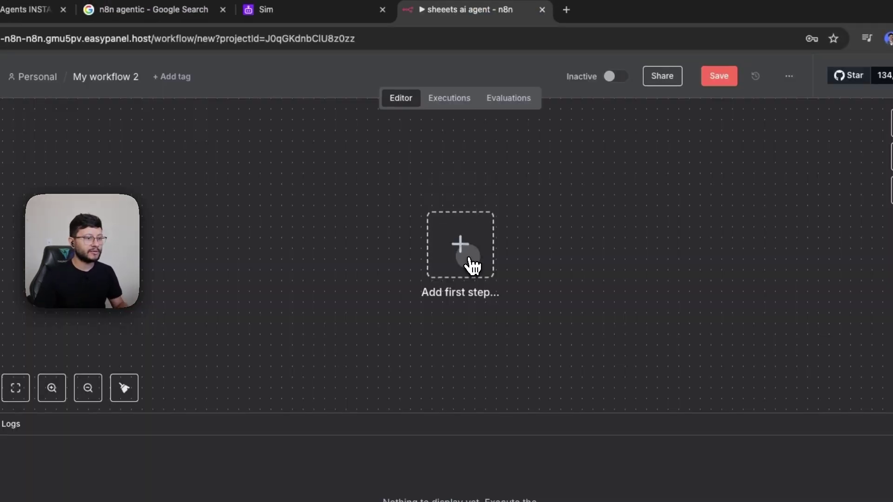
Start the n8n workflow with a Telegram 'On message' trigger.
click(467, 262)
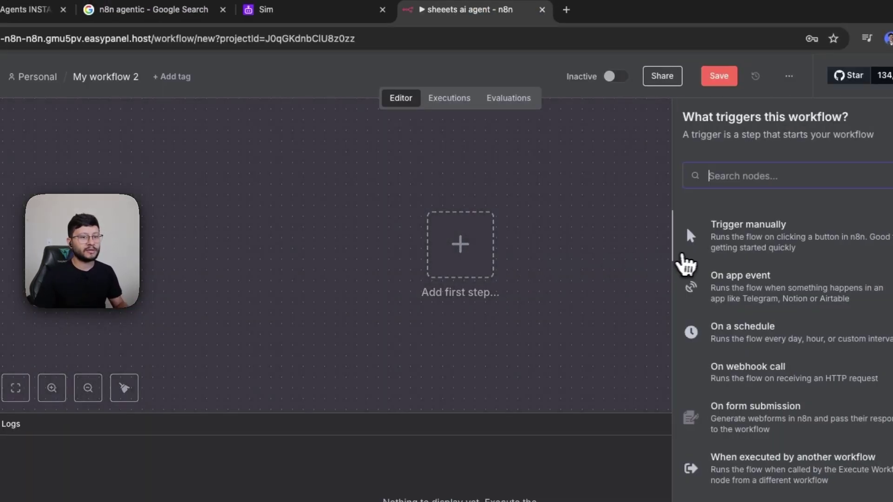
text(tel)
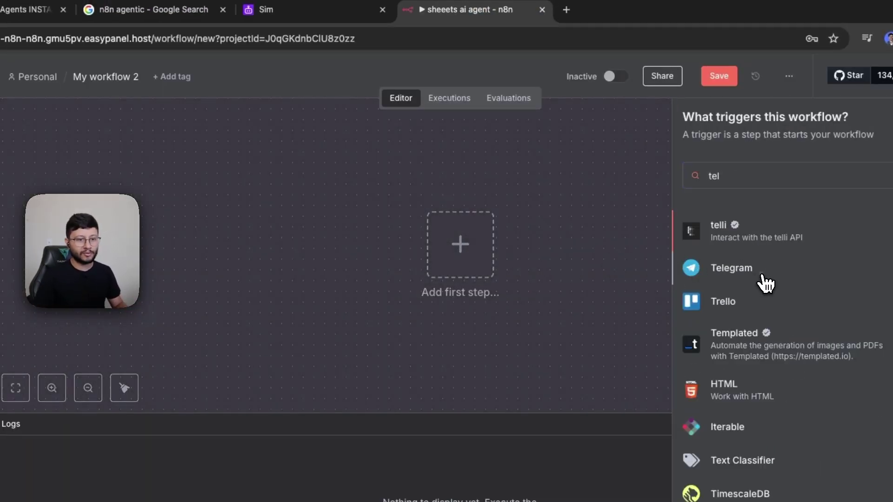
click(764, 277)
scroll(791, 476, down, 8)
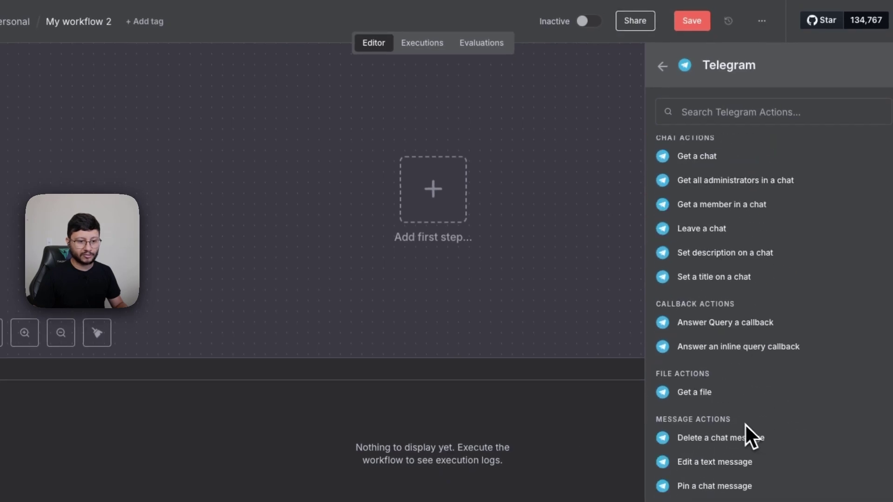
scroll(742, 406, down, 5)
scroll(737, 405, up, 15)
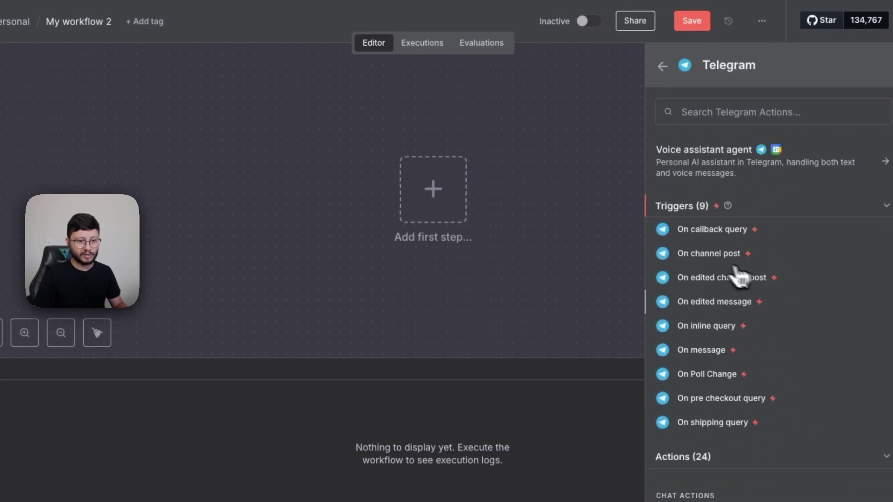
click(729, 352)
key(Escape)
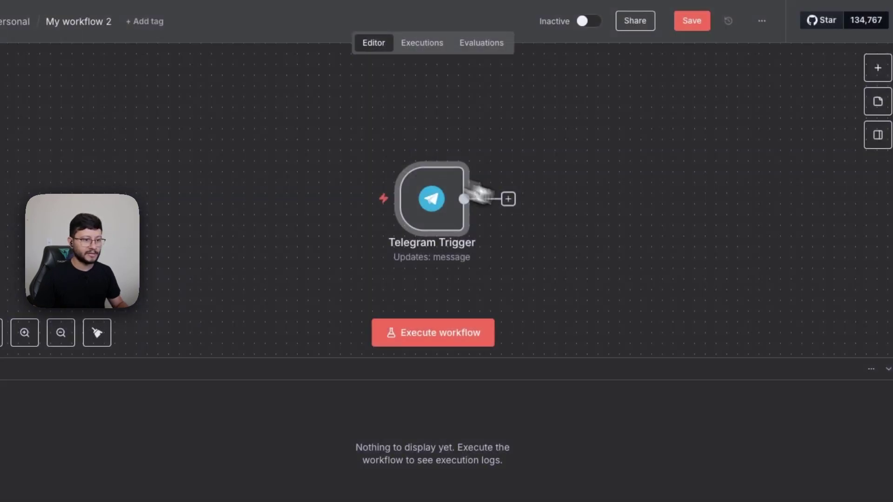
Add an AI Agent after the Telegram Trigger and attach the Calculator tool to it.
click(508, 203)
text(ai agen)
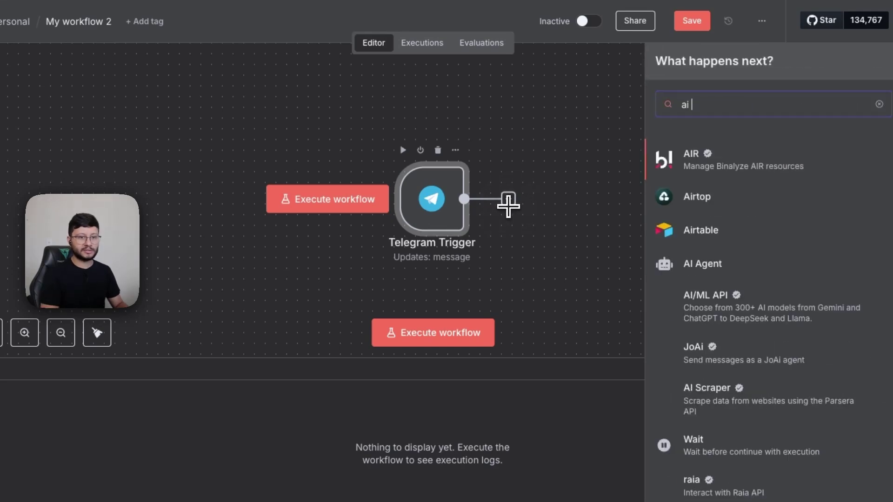
click(732, 149)
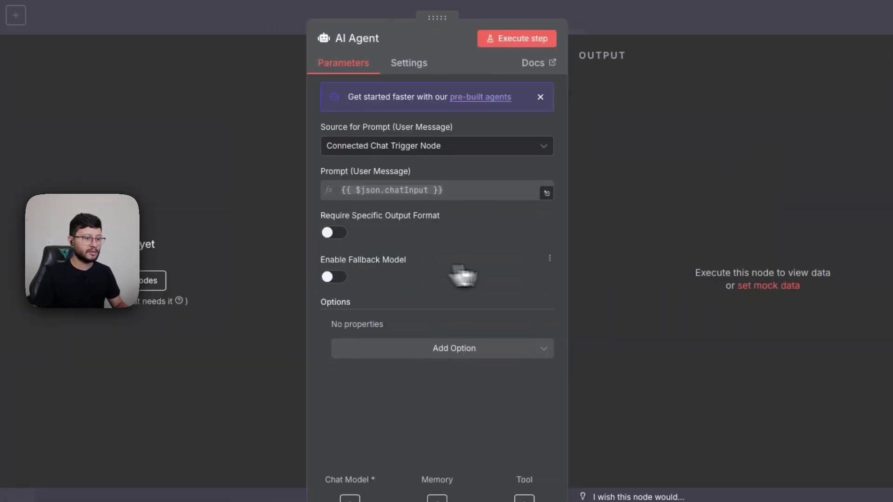
click(453, 499)
text(cal)
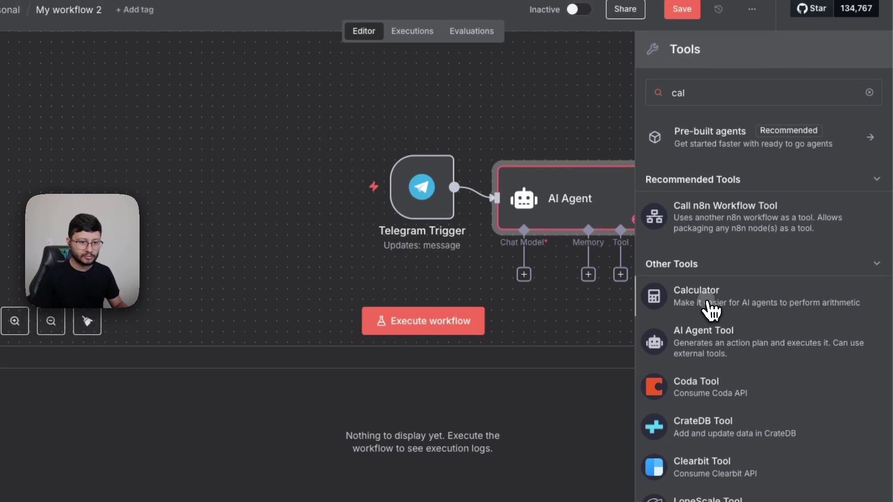
click(693, 287)
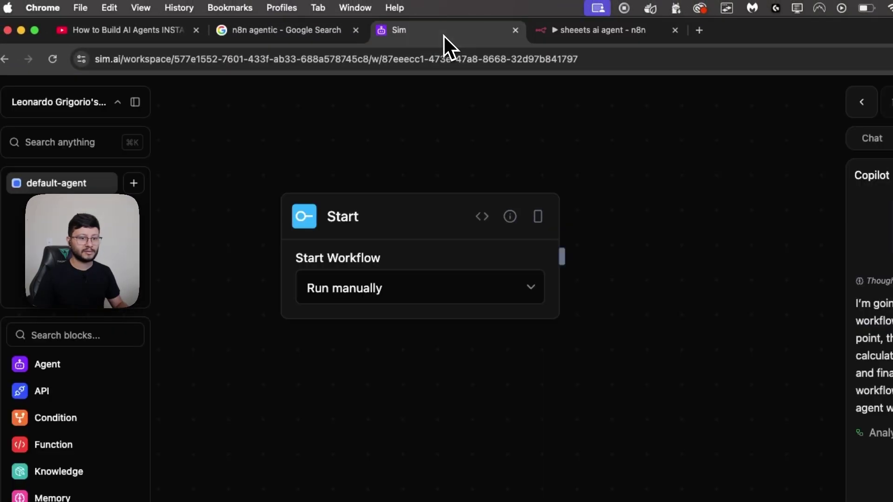
click(581, 30)
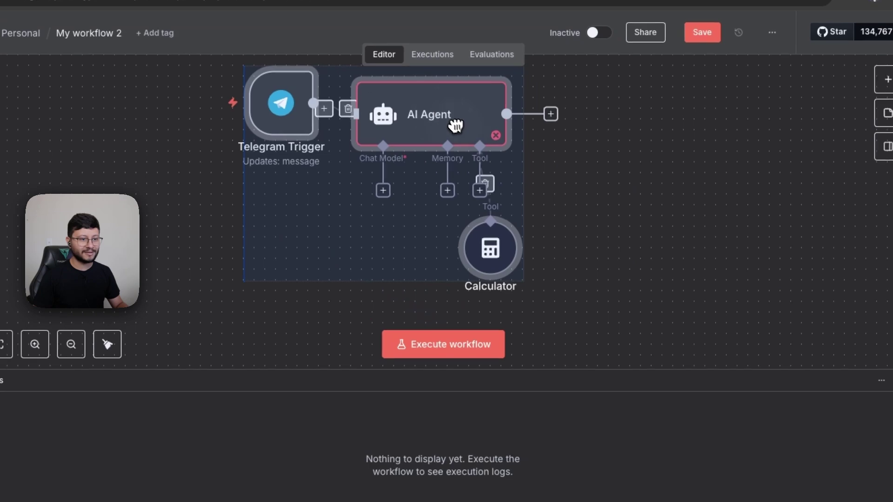
Reposition the Calculator node, give the AI Agent an OpenAI Chat Model, and save.
drag(541, 282, 585, 315)
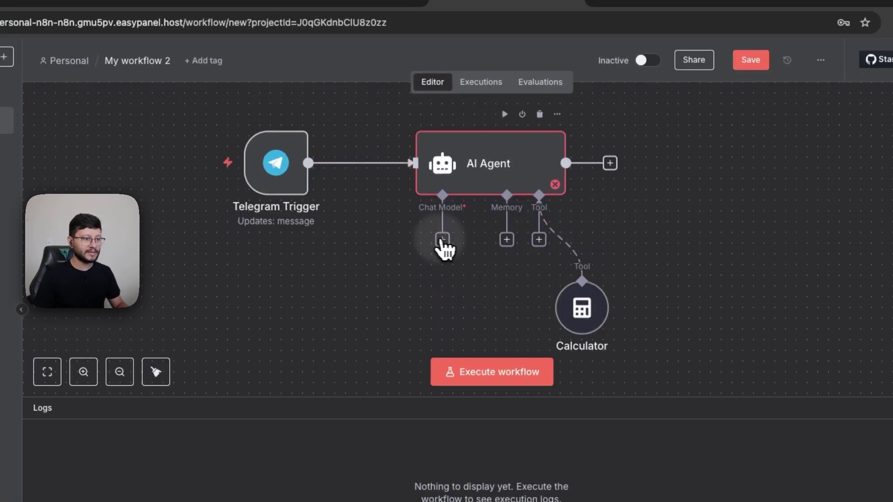
click(442, 240)
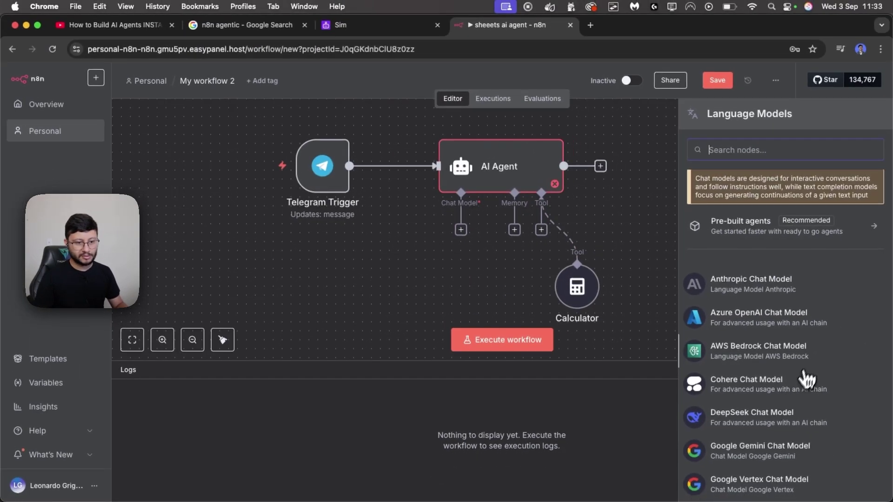
scroll(863, 406, down, 5)
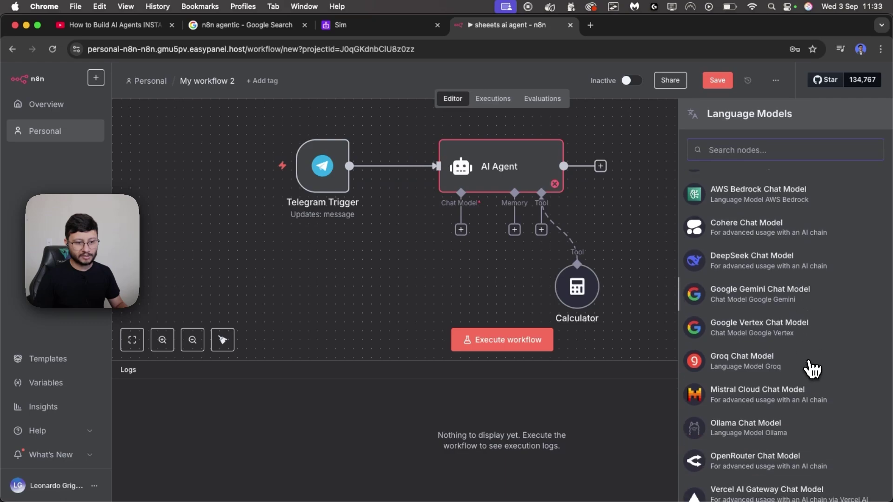
scroll(725, 395, down, 3)
click(698, 453)
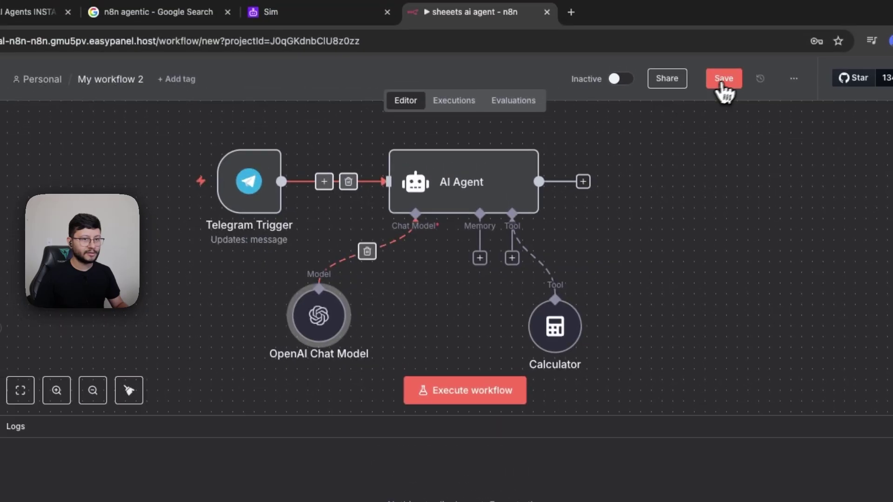
click(718, 79)
Set the AI Agent's prompt source to 'Define below' and save the workflow again.
click(367, 17)
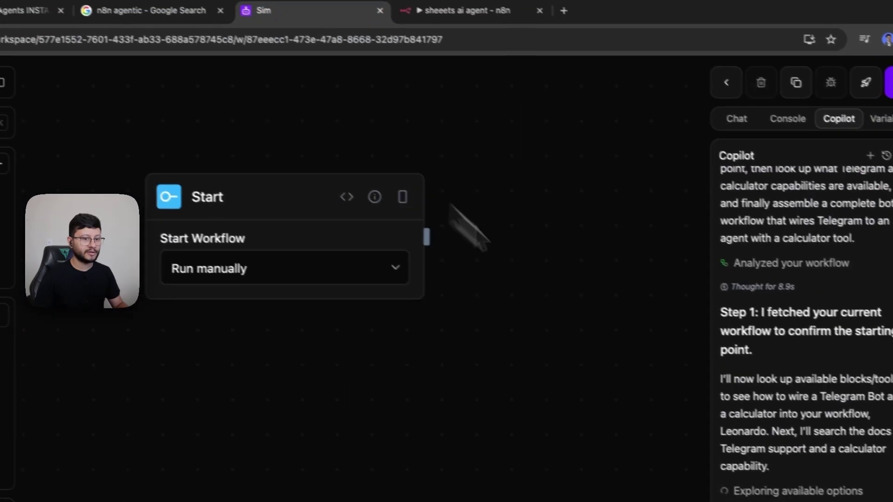
click(465, 10)
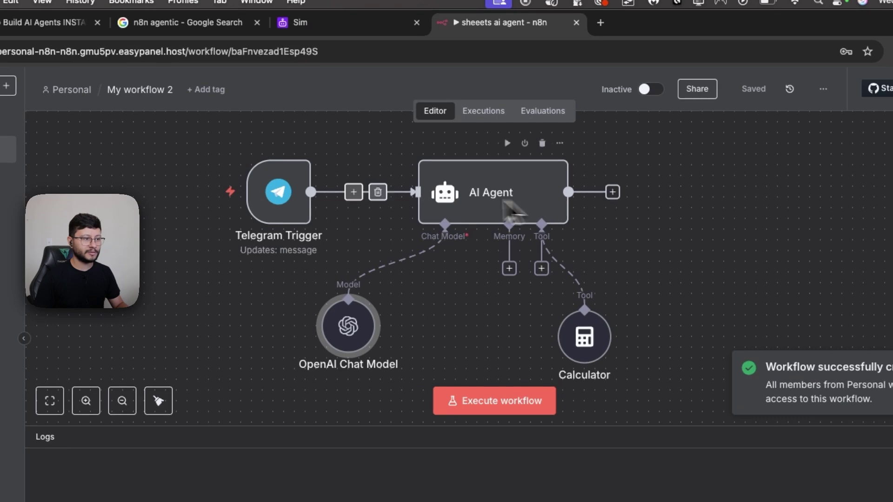
double_click(279, 190)
key(Escape)
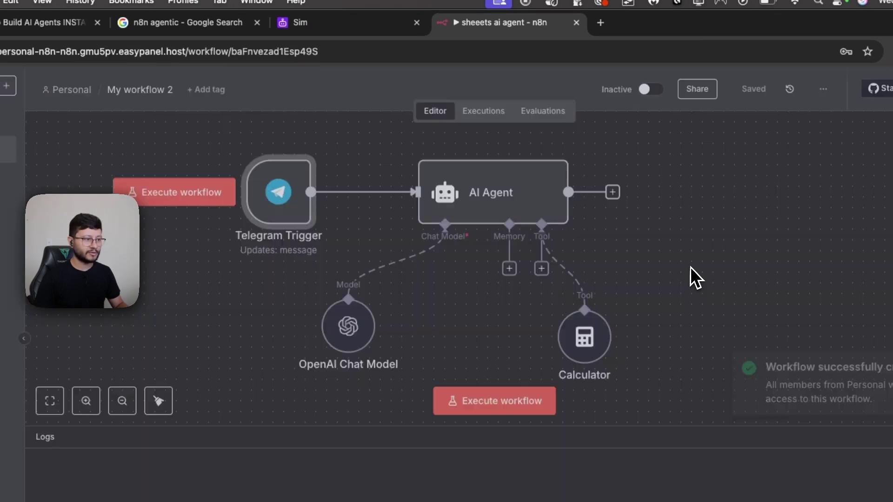
double_click(486, 200)
click(483, 216)
click(429, 301)
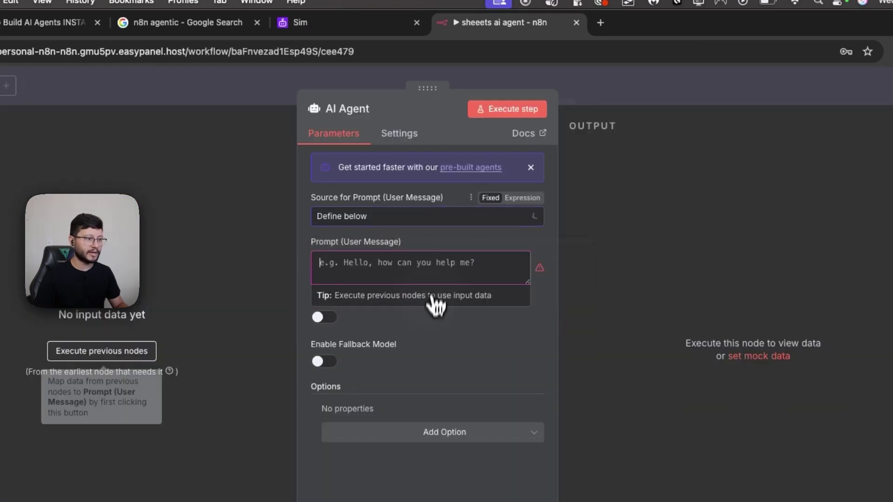
click(0, 86)
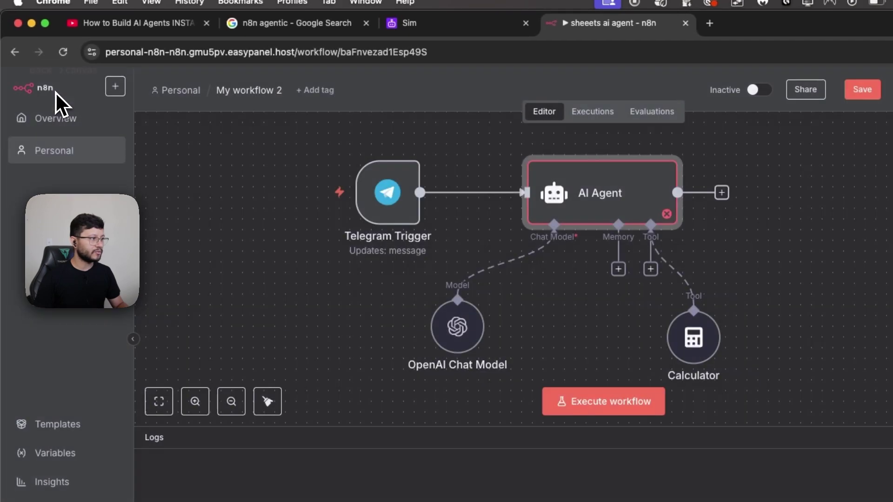
click(763, 96)
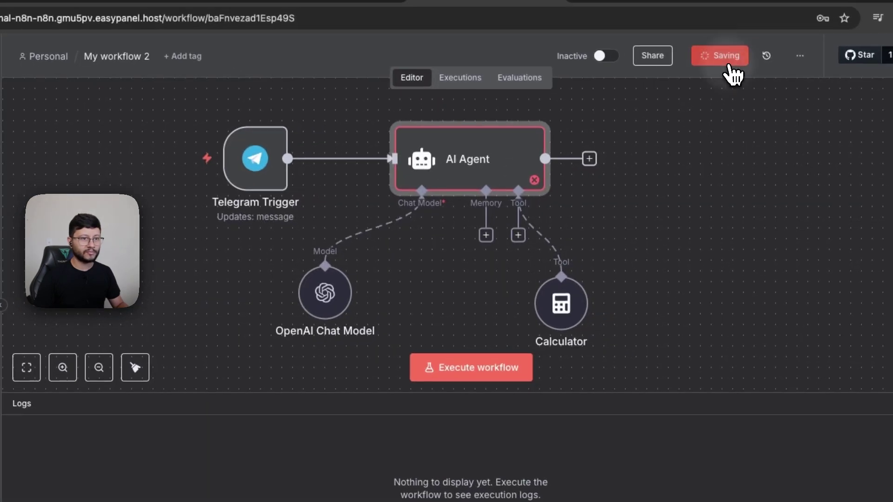
Start and stop a test run, revisit the AI Agent prompt, then return to Sim's Copilot.
click(460, 375)
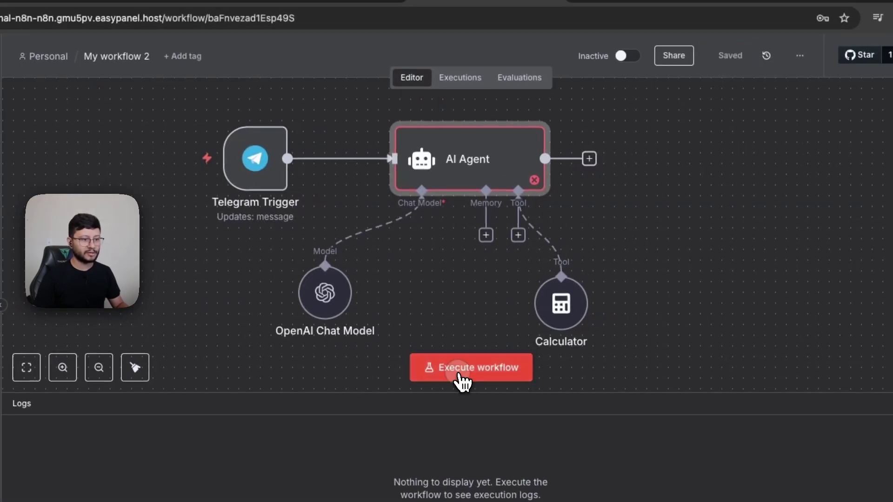
click(539, 369)
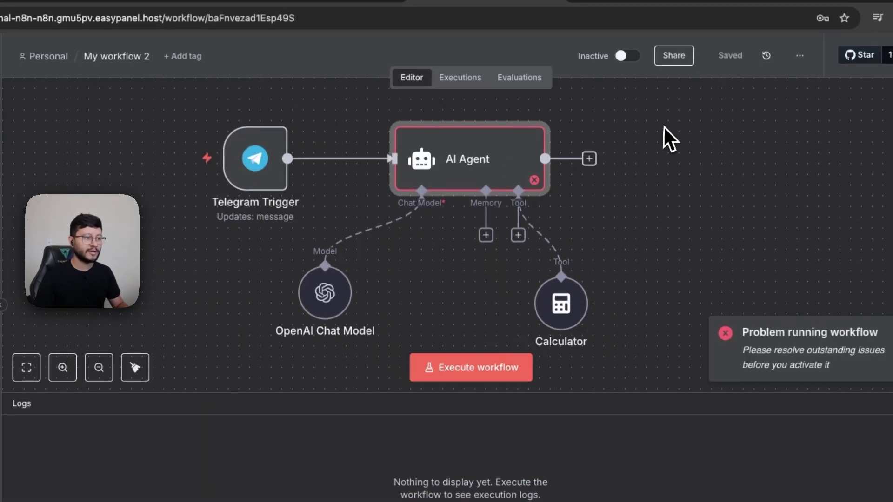
double_click(483, 157)
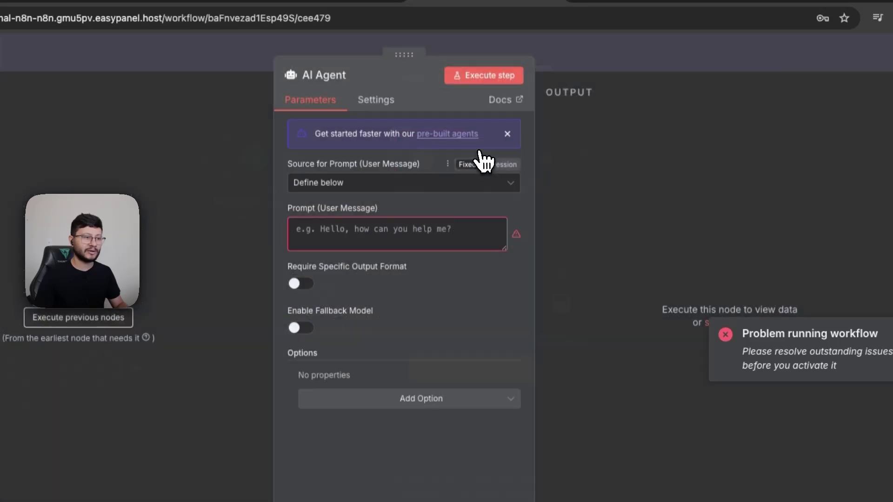
click(361, 236)
click(127, 350)
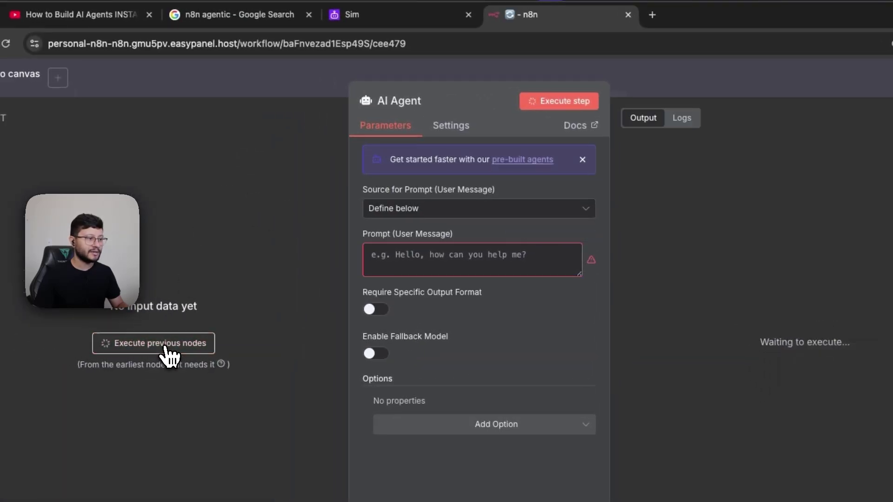
key(Escape)
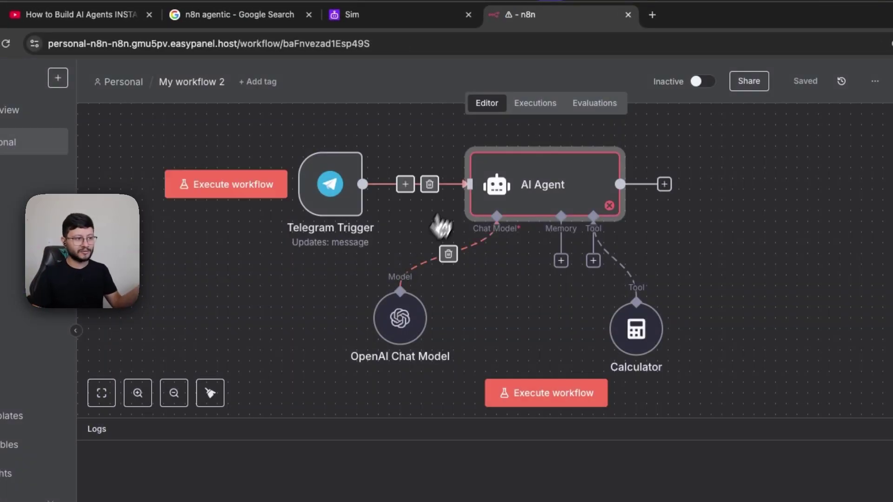
click(385, 15)
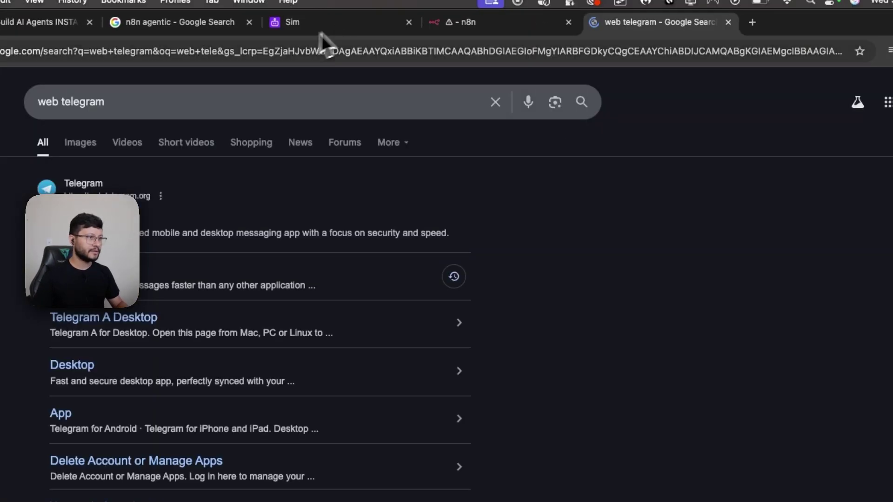
Find Telegram Web in a new tab and open its QR-code login page.
click(299, 20)
click(665, 23)
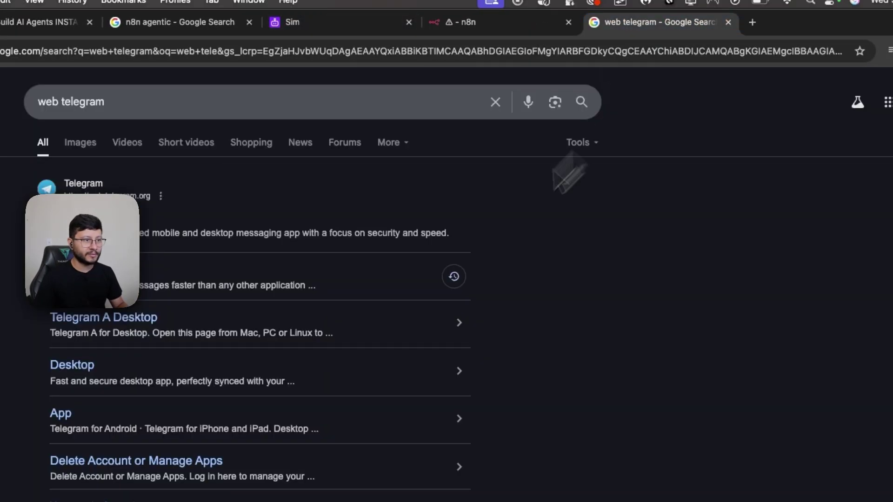
click(80, 182)
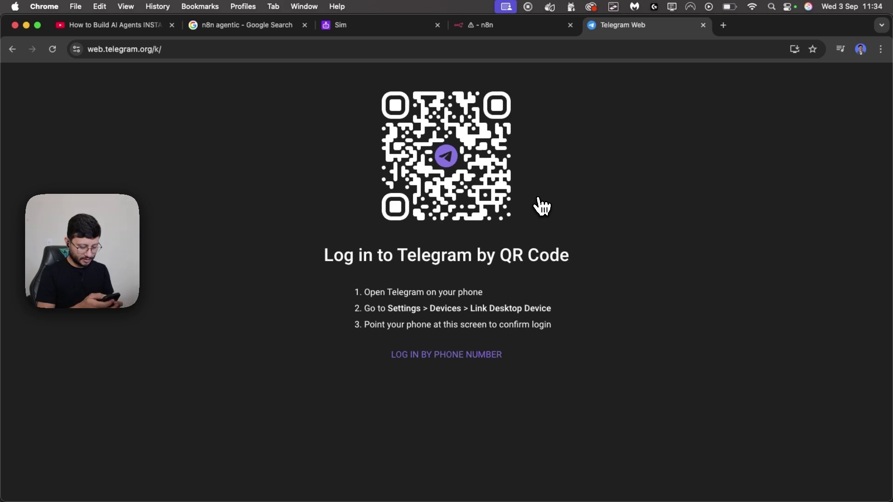
Inspect Copilot's proposed Telegram Incoming, Calculator, Telegram Reply and Return Result blocks in Sim.
key(super+3)
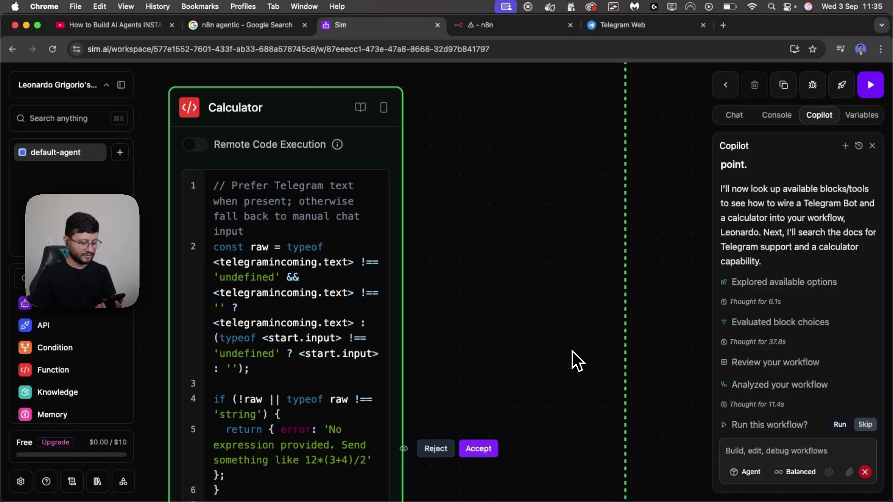
scroll(572, 295, down, 5)
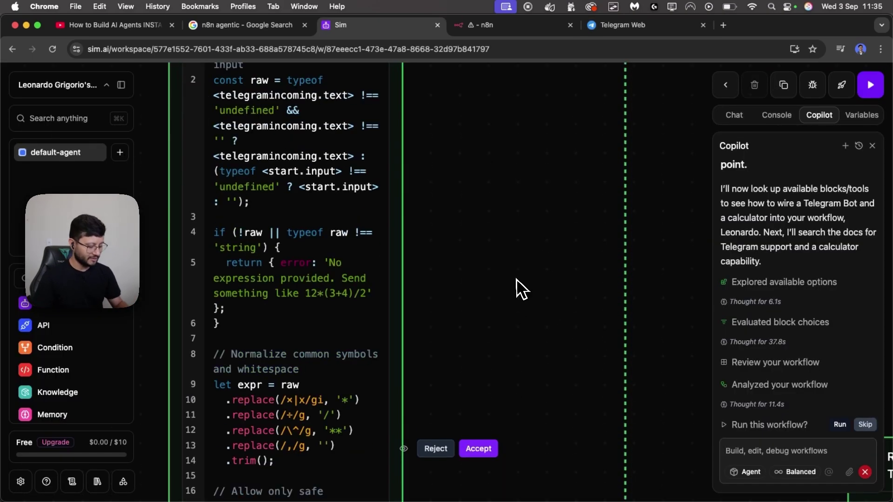
scroll(529, 263, down, 8)
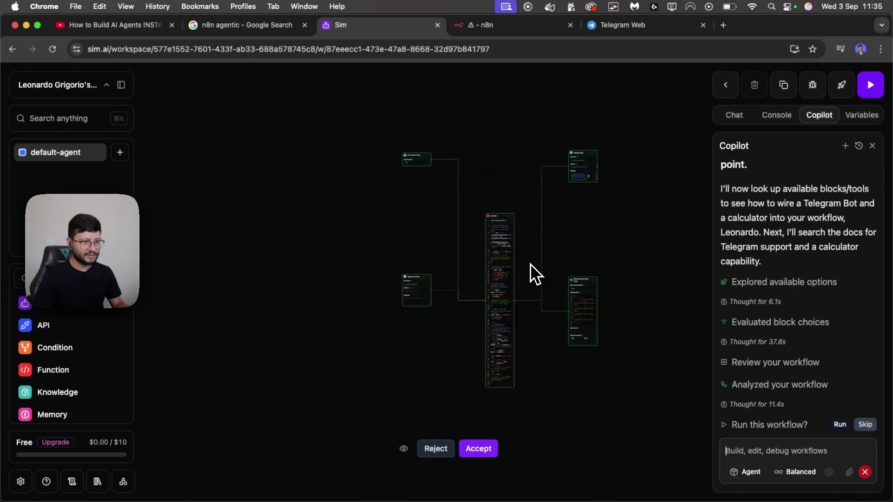
scroll(569, 237, up, 4)
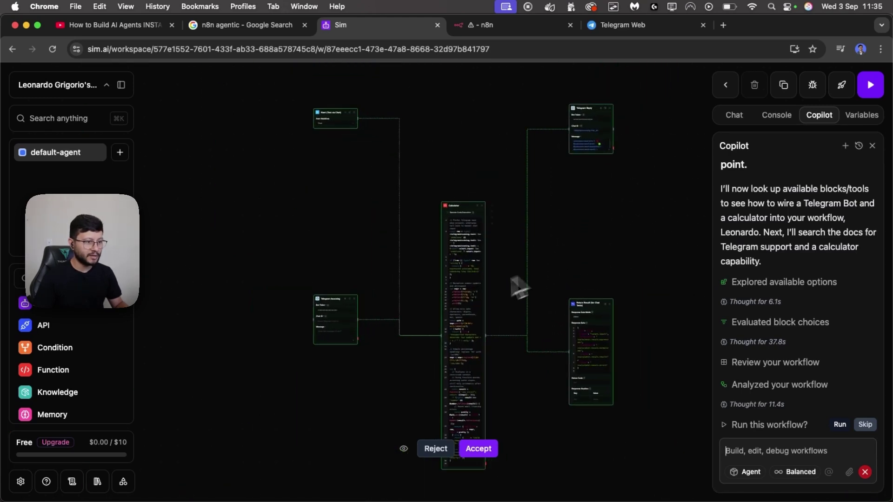
scroll(386, 140, up, 5)
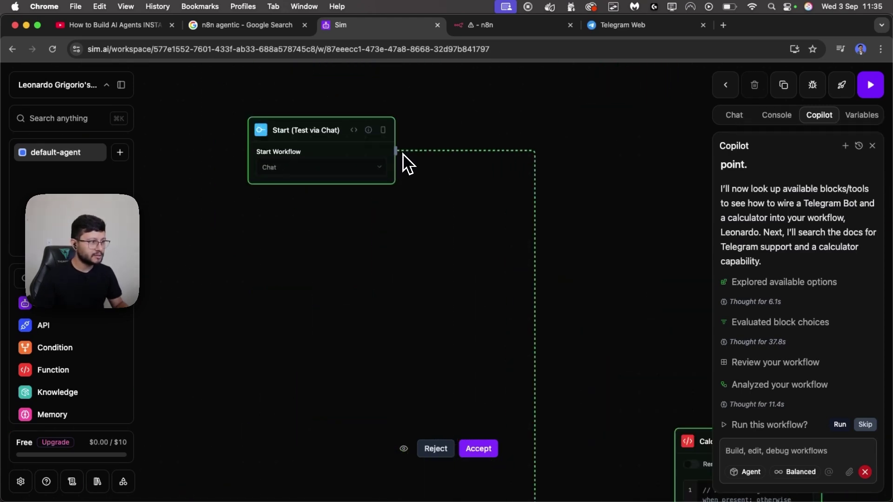
scroll(386, 133, right, 2)
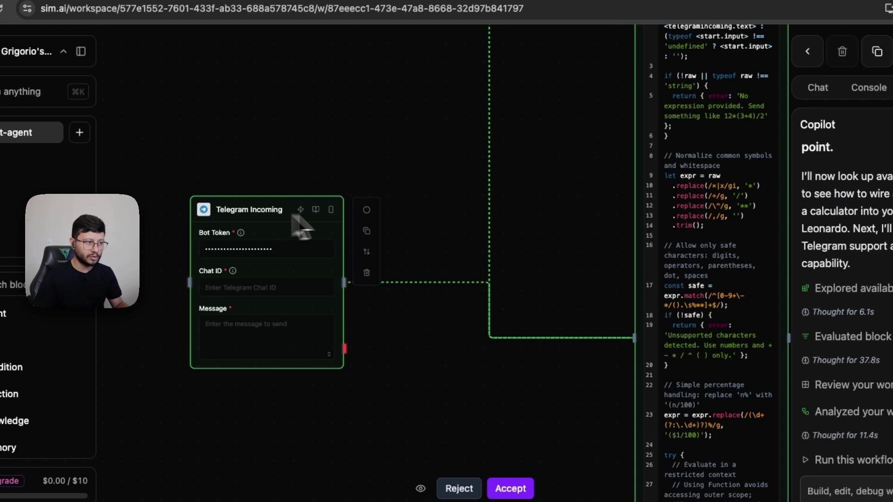
drag(592, 131, 596, 254)
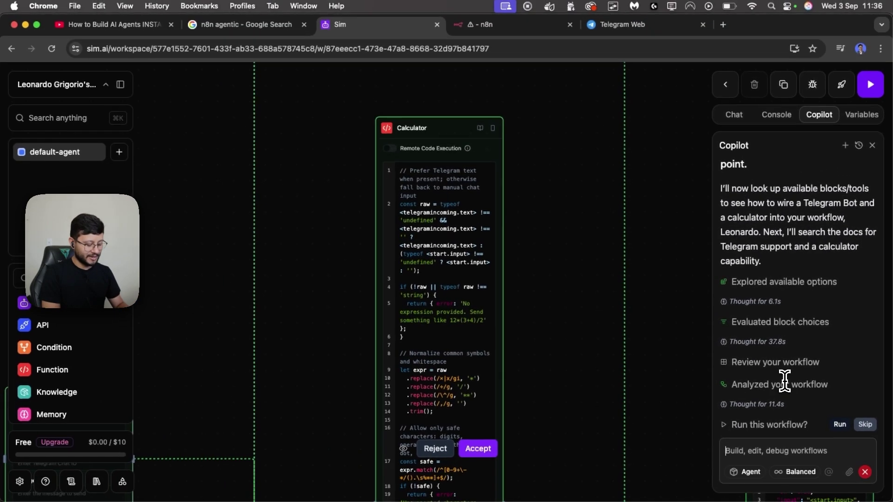
Accept Copilot's workflow, skip the run, and ask it to attach the calculator to an AI agent node.
text(the )
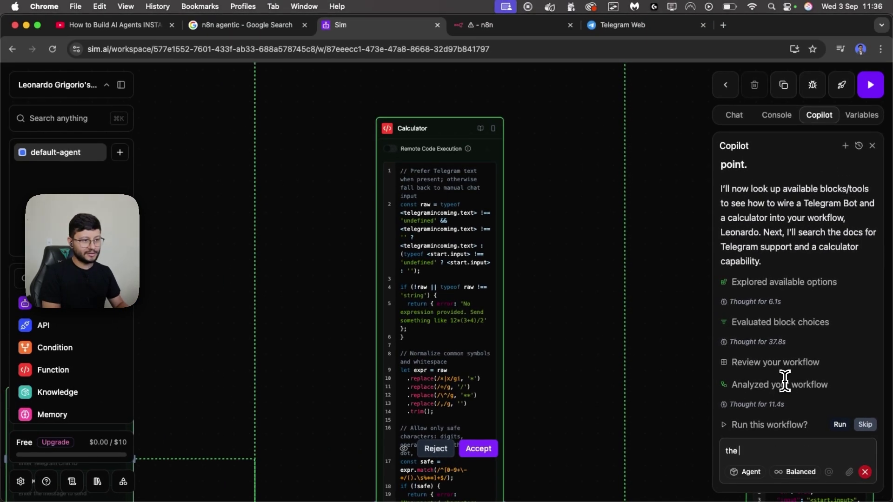
text(calculator tool )
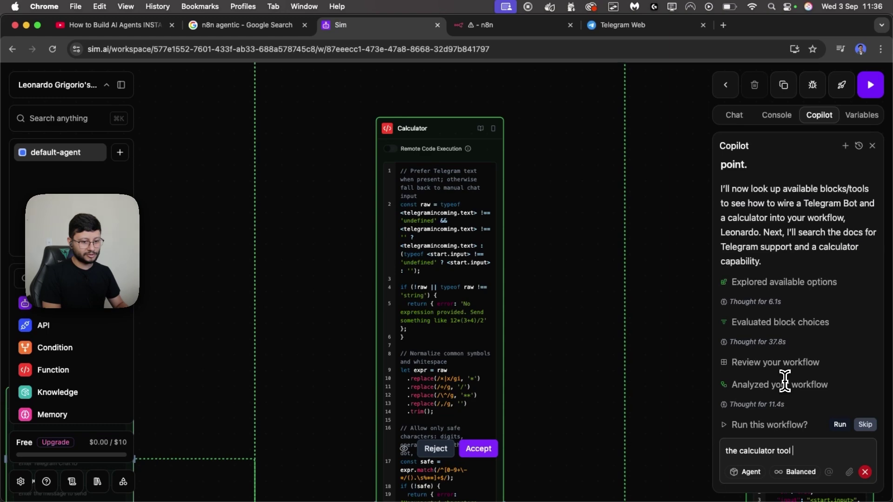
text(should be attached)
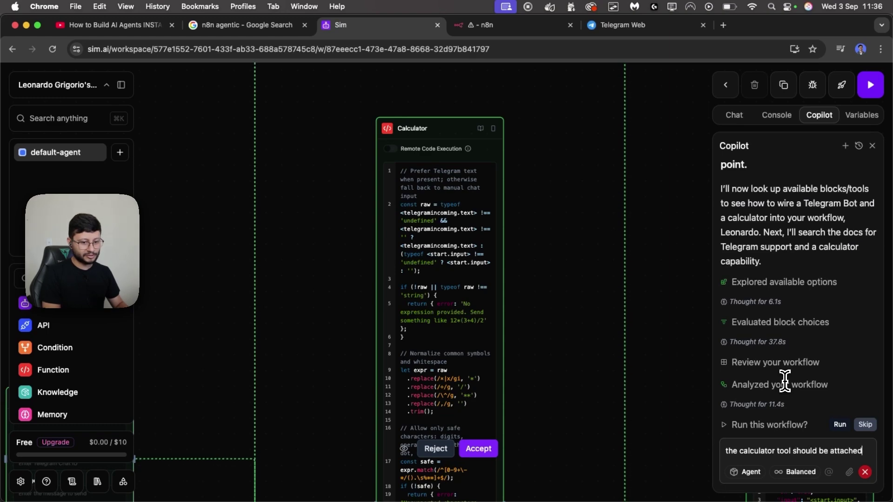
text( to an AI agent node.)
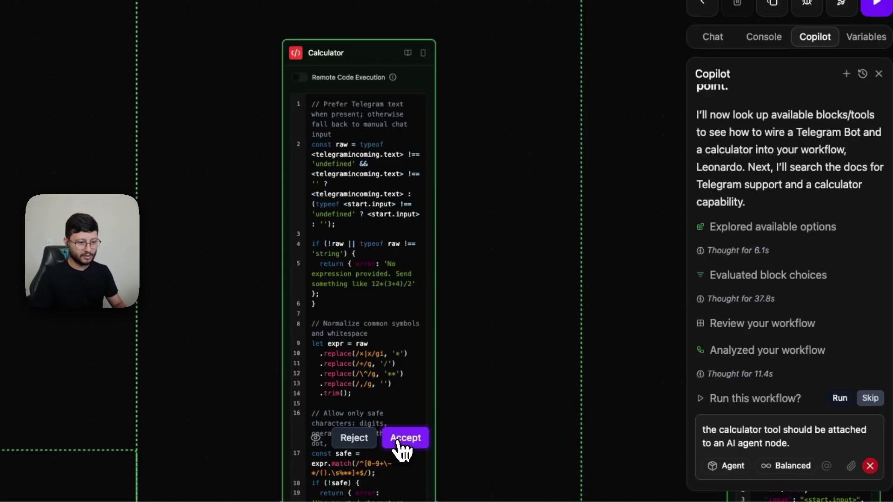
click(401, 438)
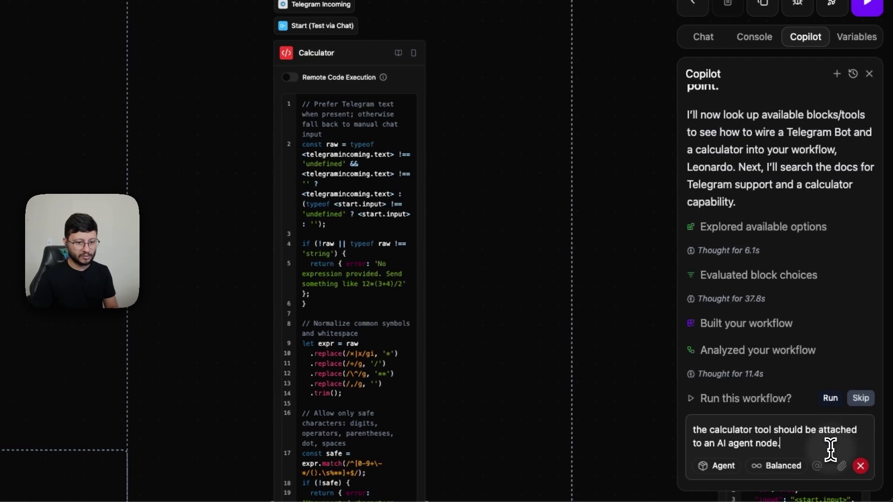
click(860, 398)
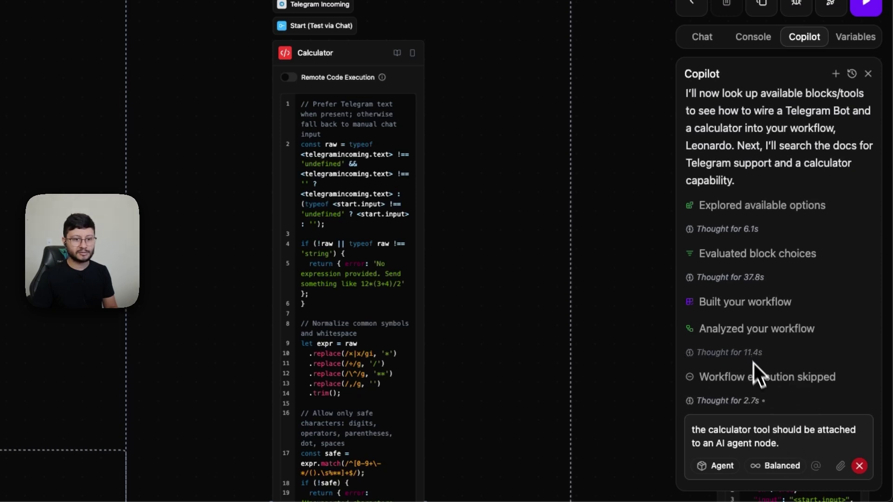
triple_click(785, 376)
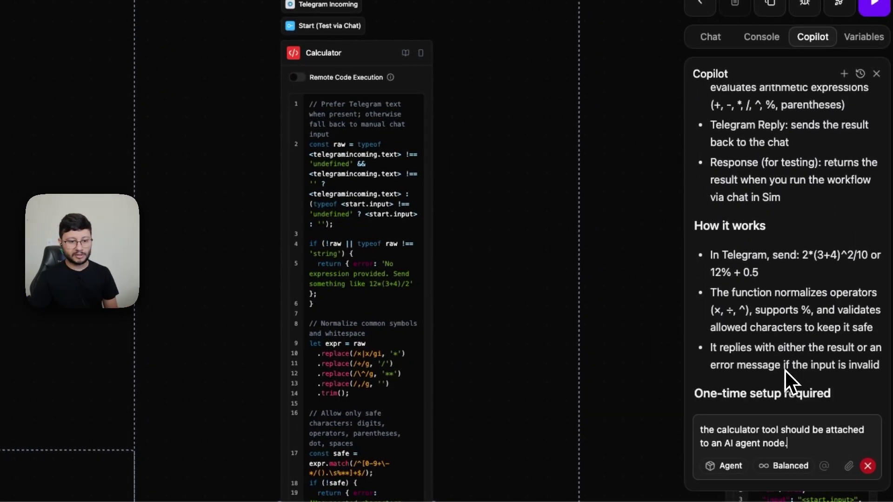
key(Return)
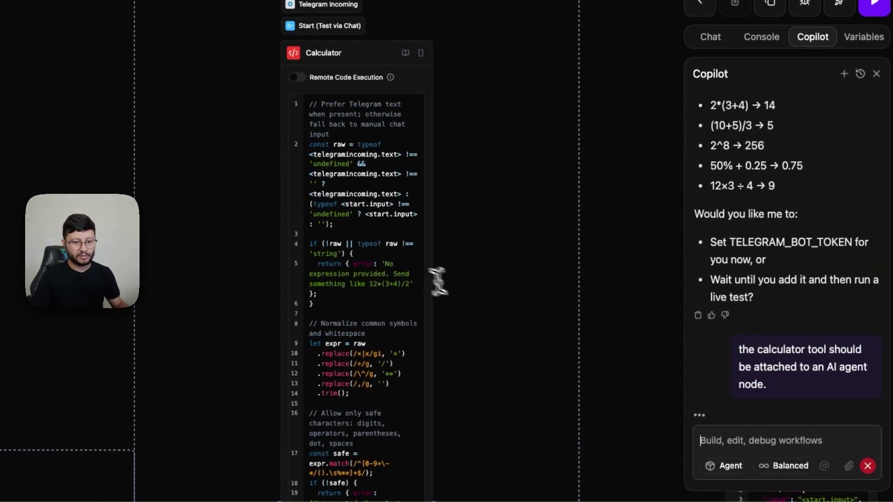
Review the Return Result block, compare with the four n8n nodes, then go to the YouTube tutorial.
drag(518, 279, 222, 125)
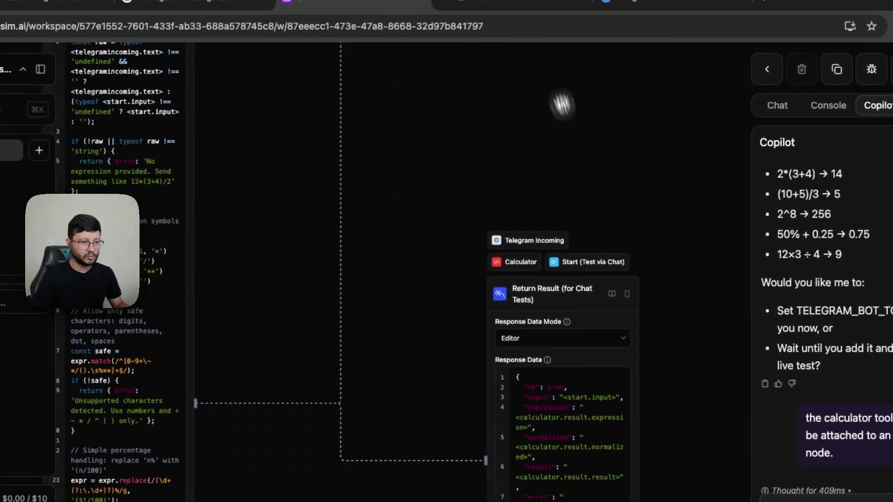
scroll(408, 270, down, 5)
scroll(355, 226, down, 2)
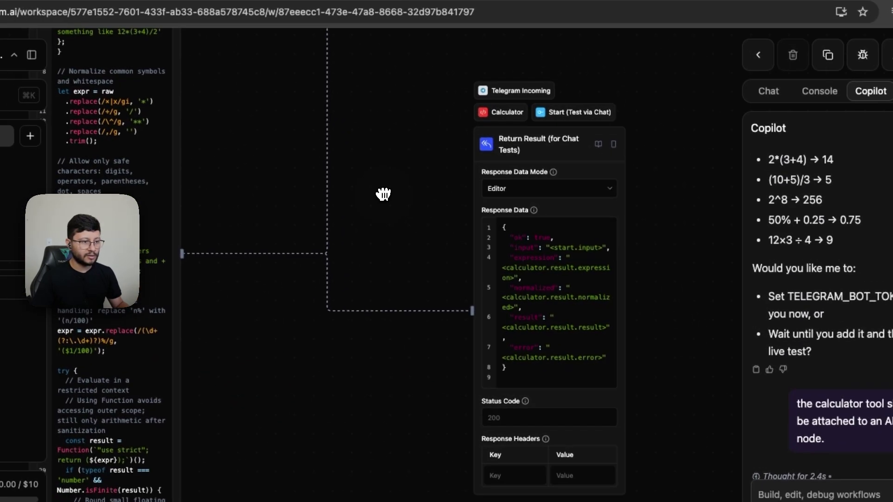
scroll(556, 249, down, 5)
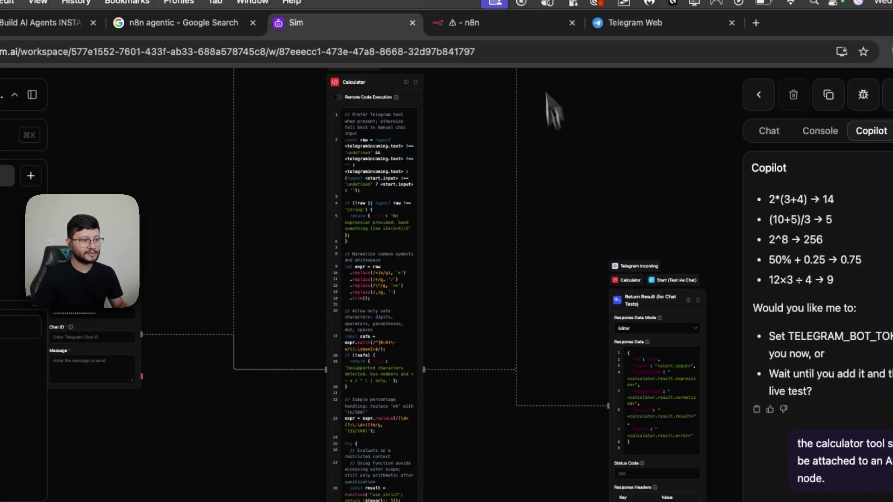
click(540, 22)
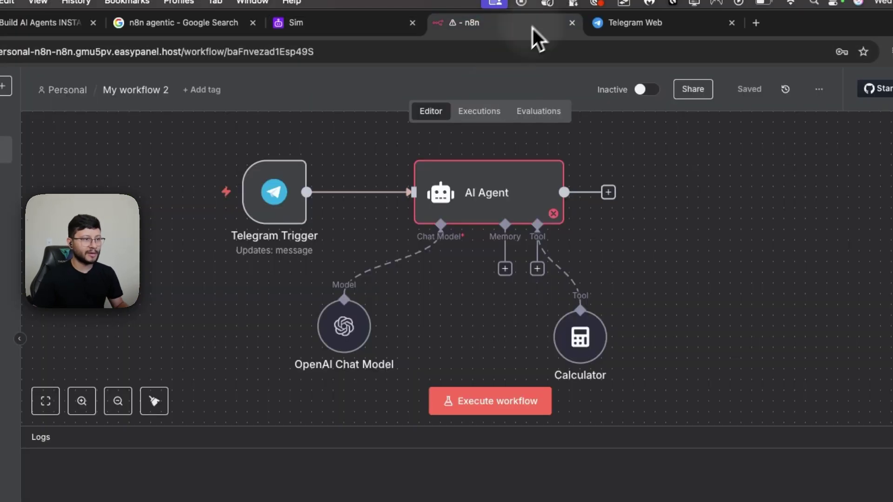
drag(624, 381, 237, 154)
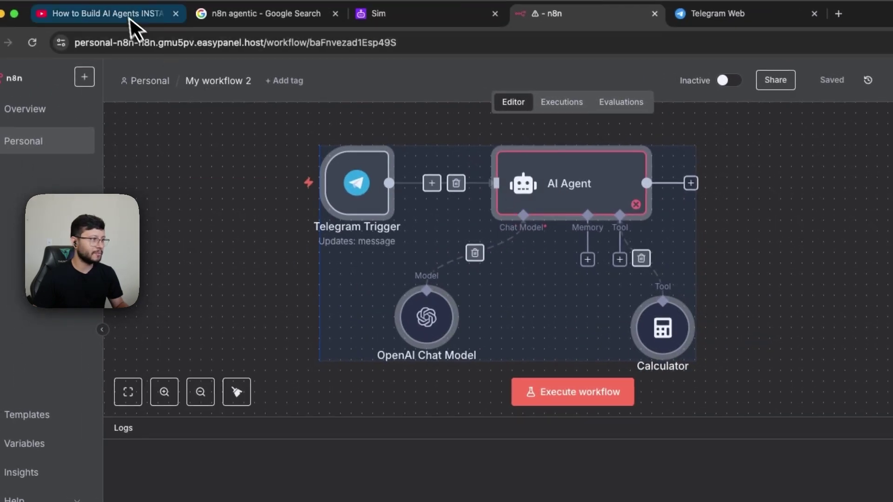
click(128, 16)
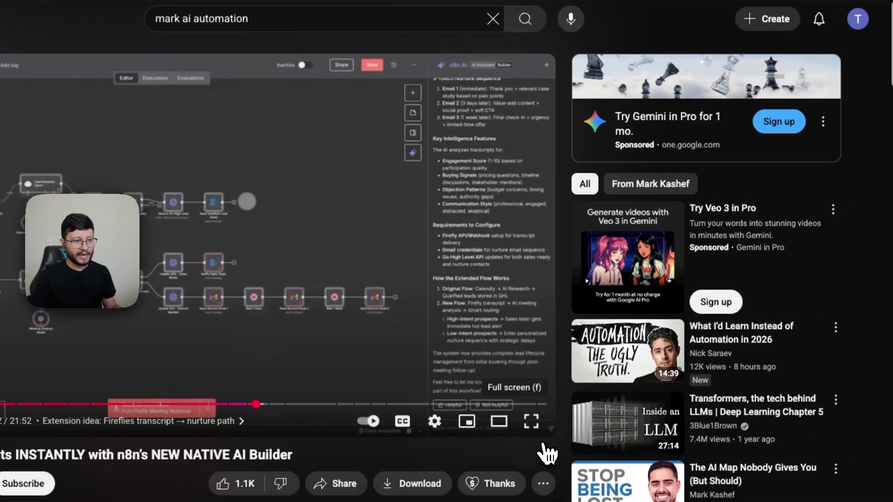
Watch the n8n AI Builder tutorial full screen, exit it, and pan Sim's canvas over the pending changes.
click(670, 407)
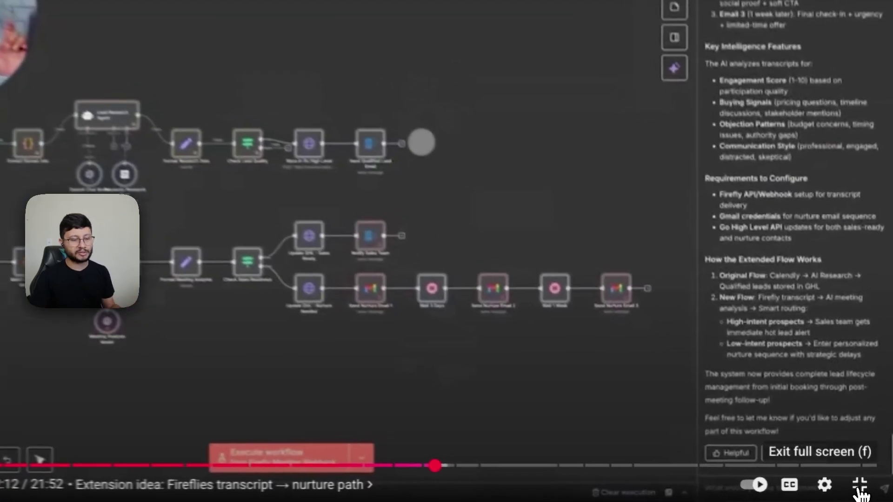
click(864, 488)
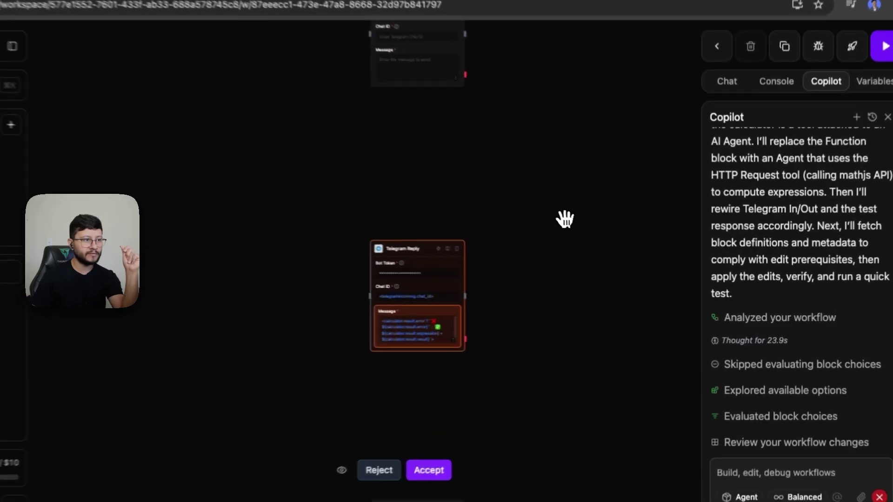
drag(564, 218, 599, 219)
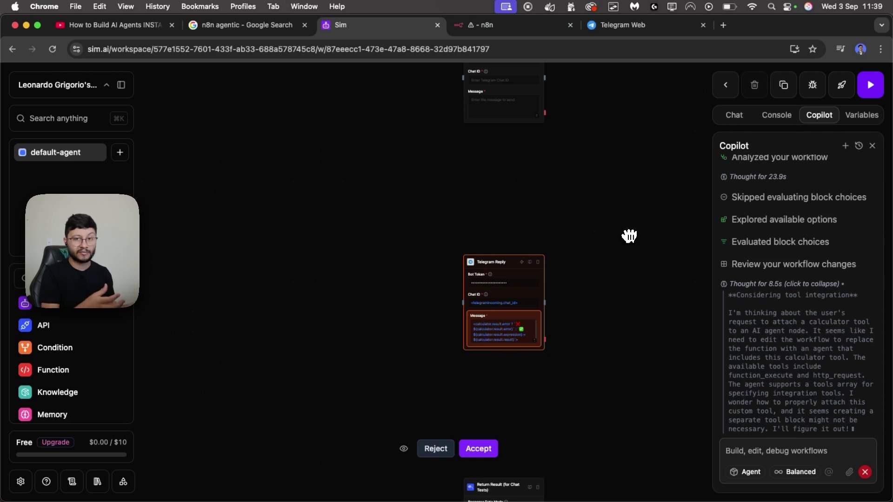
Pan Sim's canvas to bring the Start and Telegram Incoming blocks into view.
right_click(557, 295)
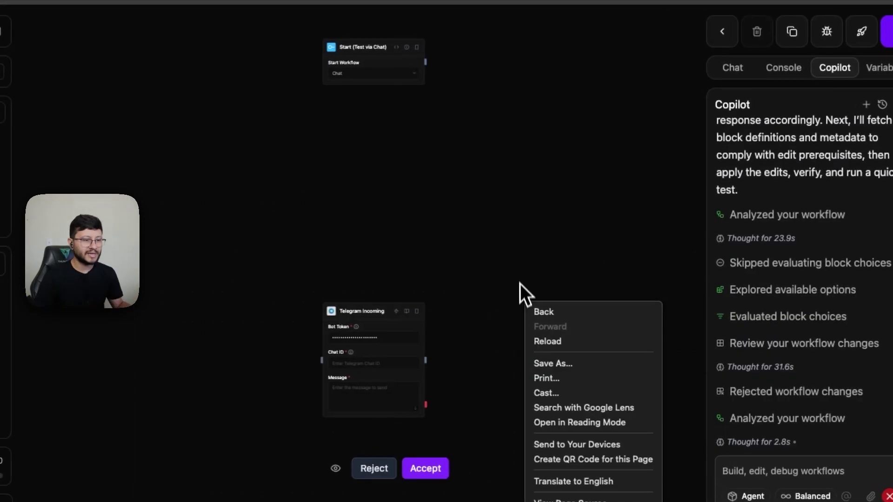
click(553, 261)
drag(553, 261, 558, 287)
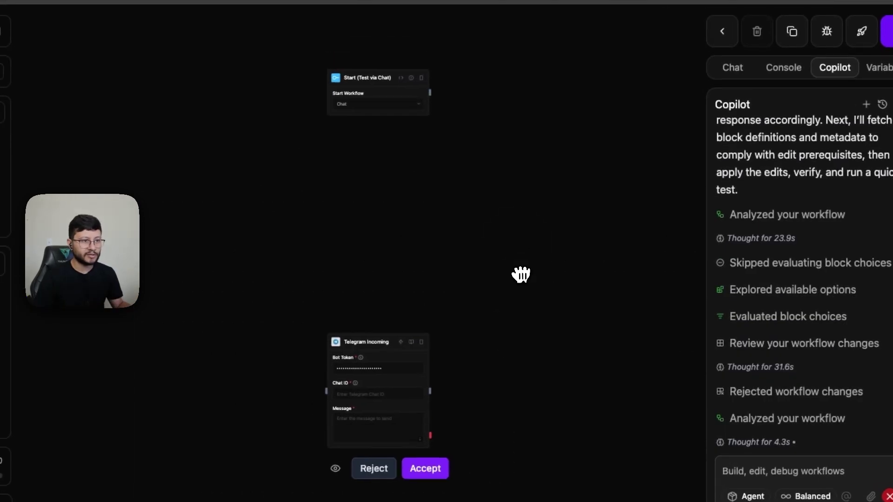
scroll(556, 401, down, 10)
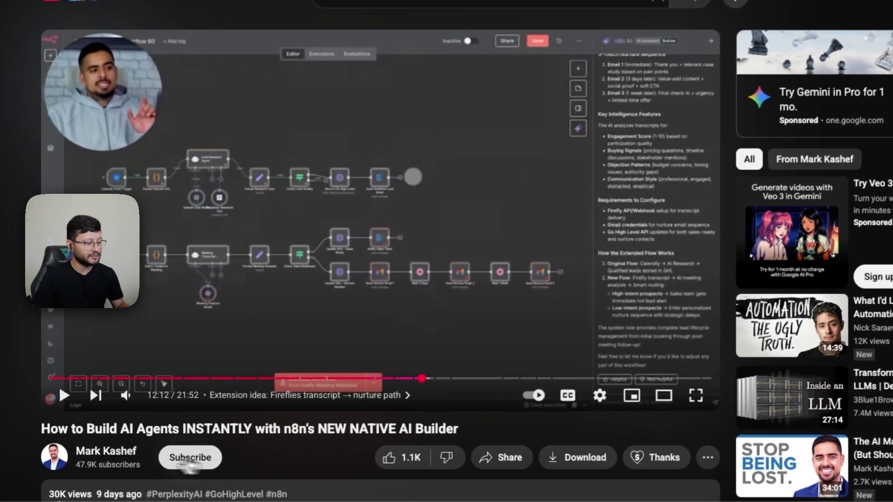
drag(69, 459, 242, 458)
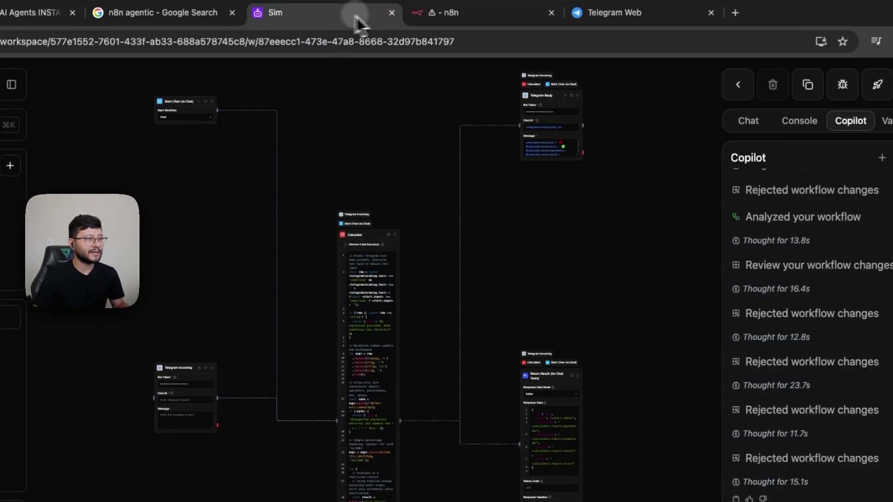
Back in Sim, delete the Calculator block from the default-agent workflow and zoom out the canvas.
click(478, 20)
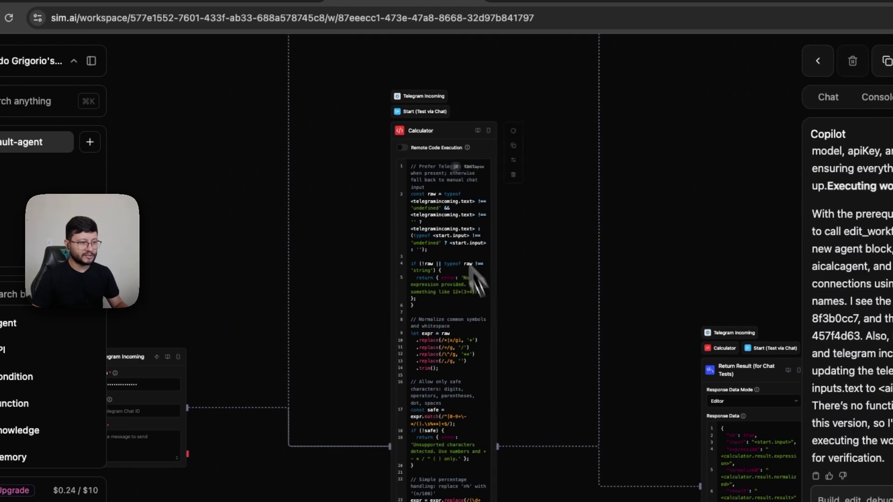
scroll(469, 265, down, 3)
scroll(483, 291, up, 4)
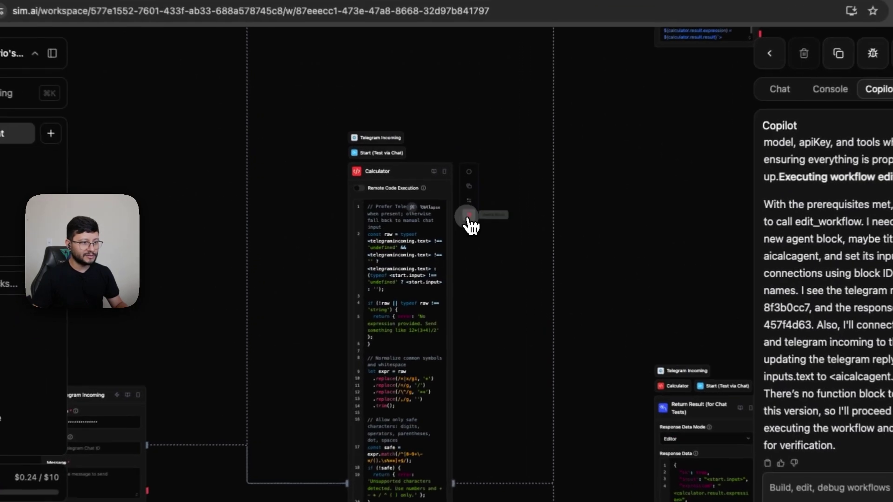
click(469, 216)
scroll(465, 279, down, 3)
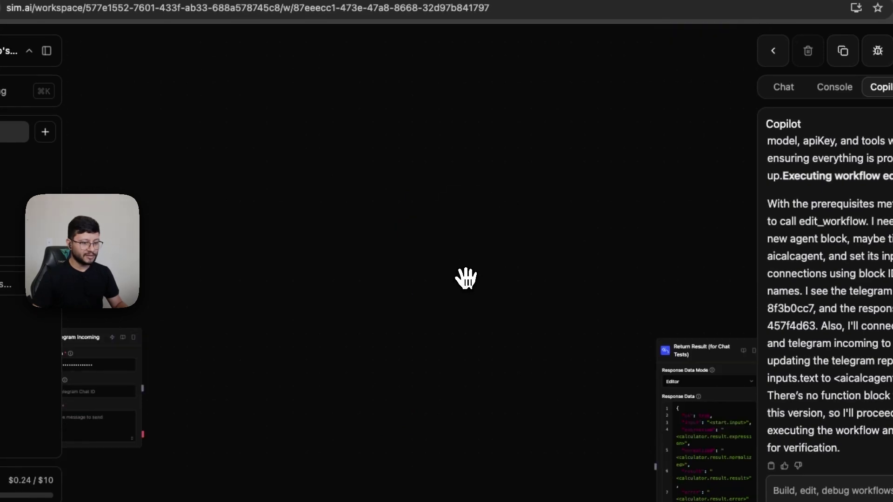
scroll(466, 278, down, 2)
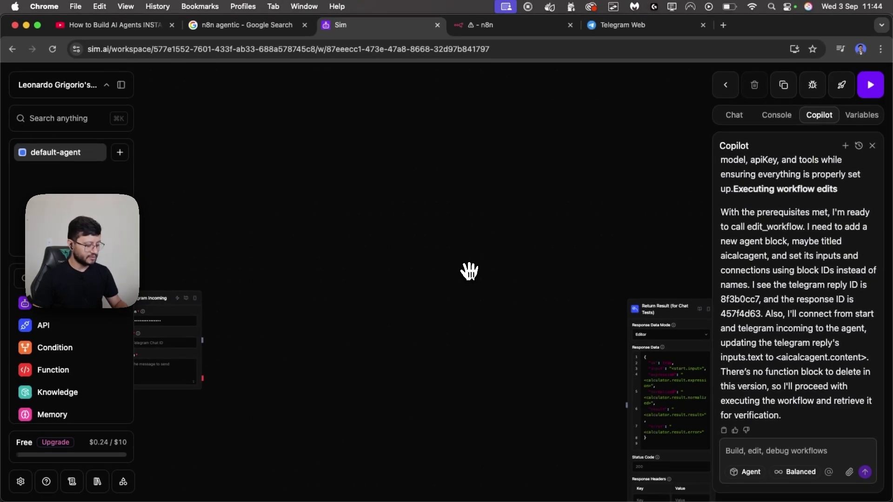
scroll(469, 271, up, 3)
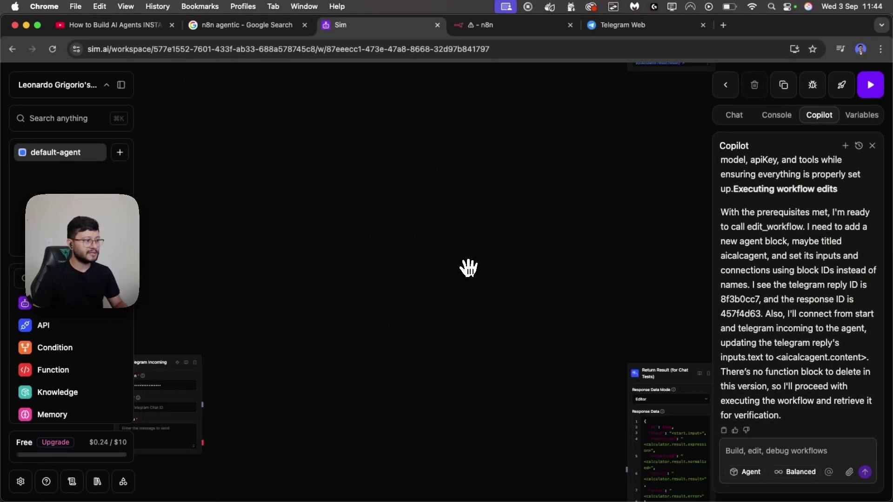
scroll(468, 268, down, 5)
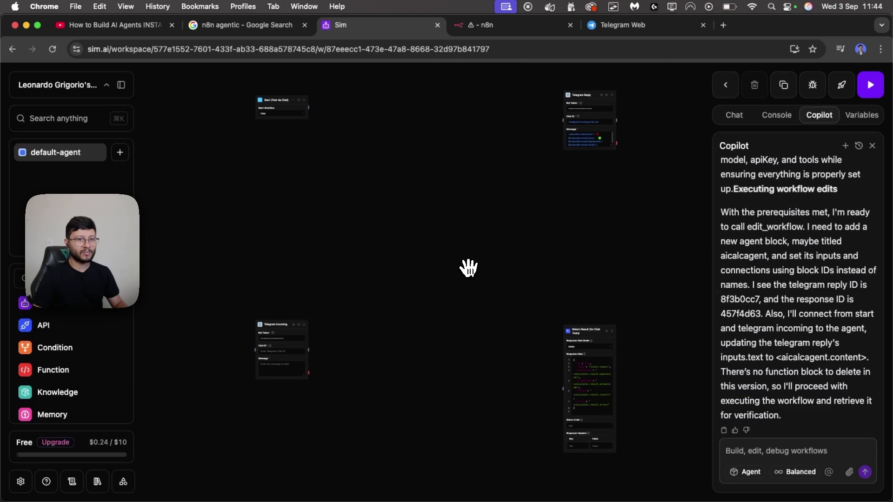
scroll(410, 247, down, 2)
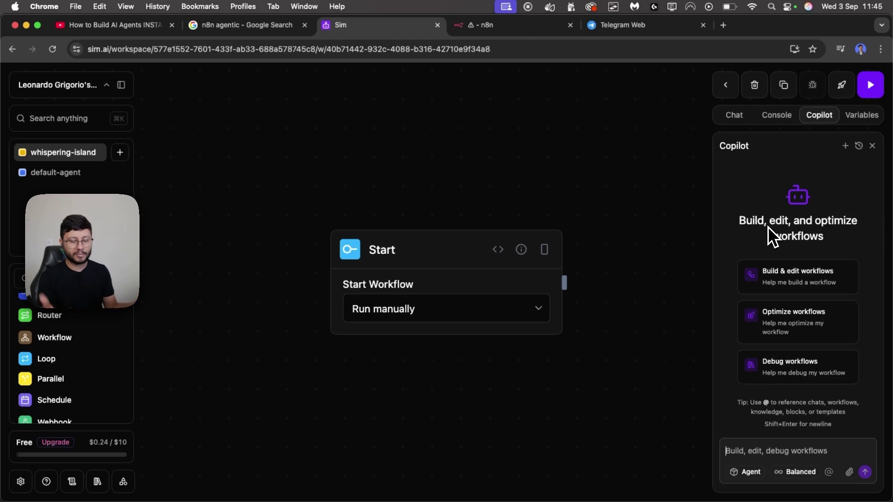
Review the Telegram-bot prompt (AI agent, calculator tool, reply node) and send it to Copilot.
drag(726, 403, 771, 402)
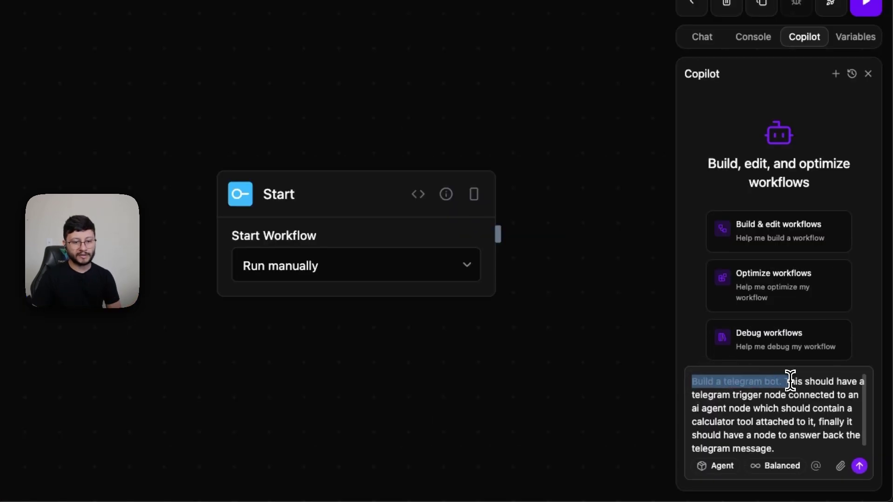
drag(693, 380, 810, 390)
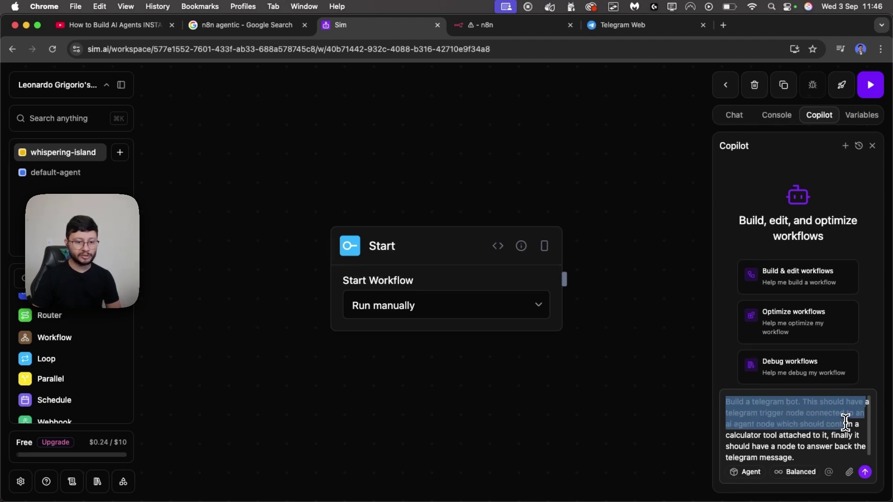
drag(846, 421, 757, 432)
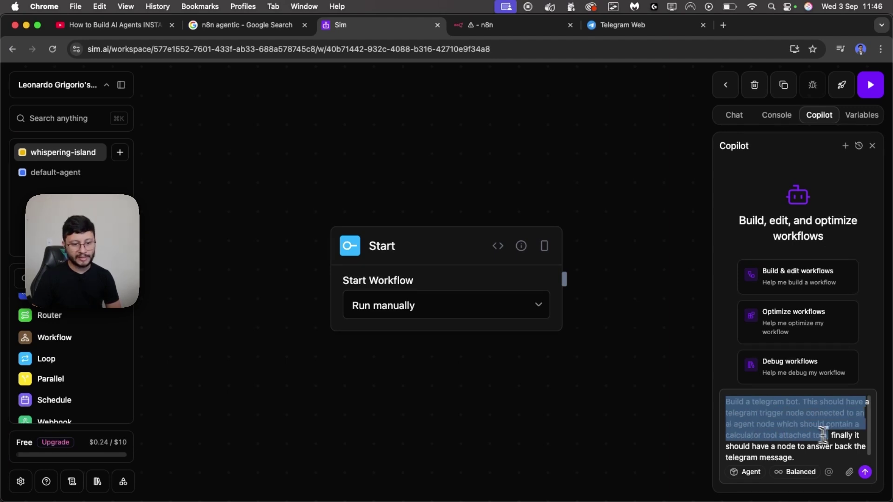
drag(835, 435, 791, 445)
click(809, 449)
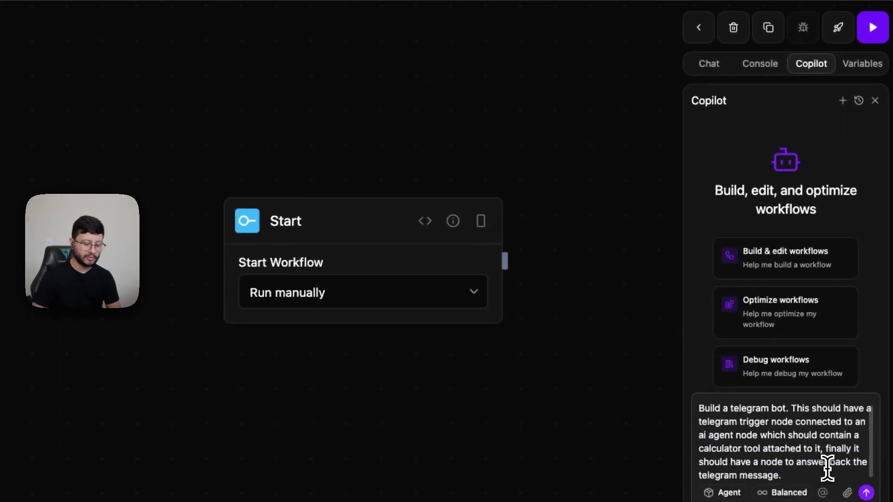
key(Return)
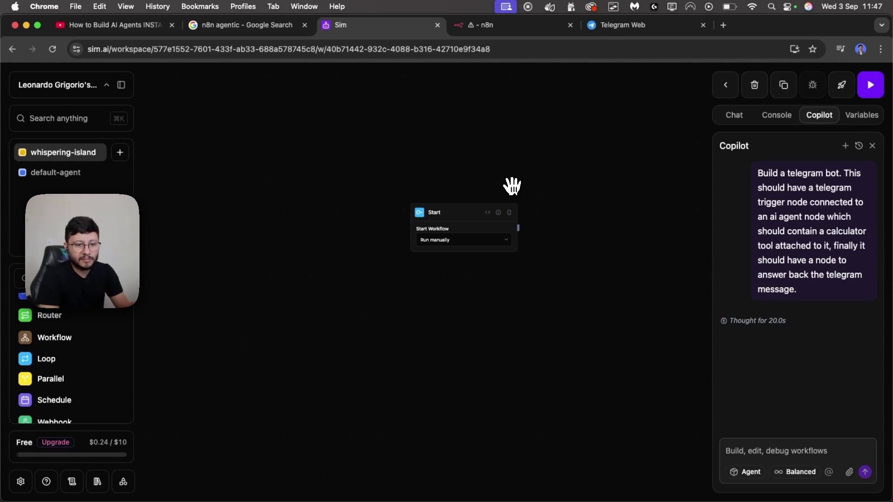
Scroll back through the Copilot panel and expand, then collapse, its 'Thought for 20.0s' reasoning.
scroll(512, 186, right, 2)
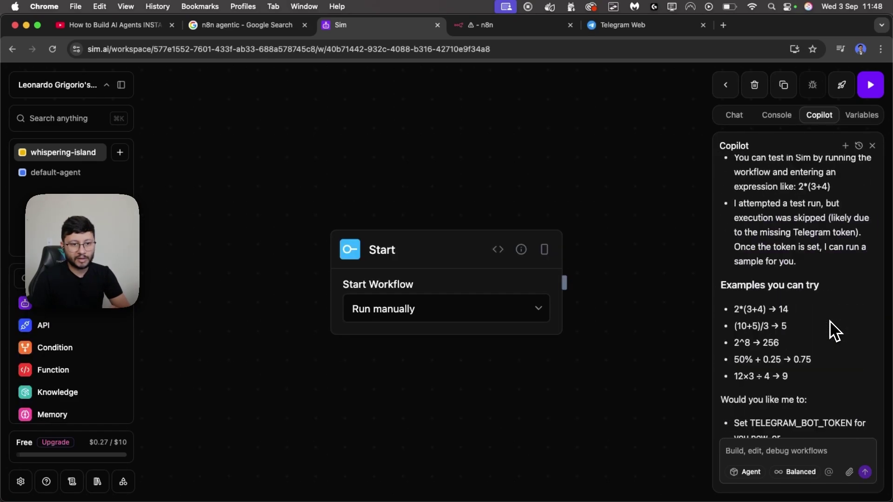
scroll(830, 321, up, 15)
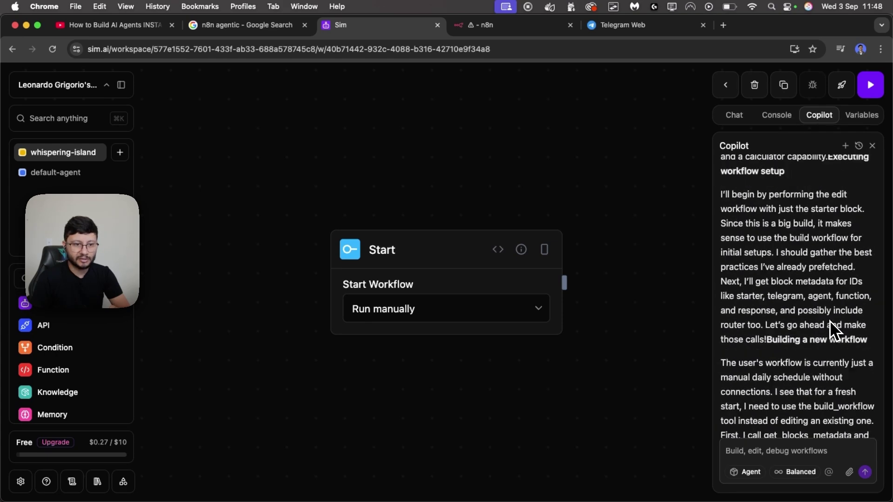
scroll(830, 321, up, 10)
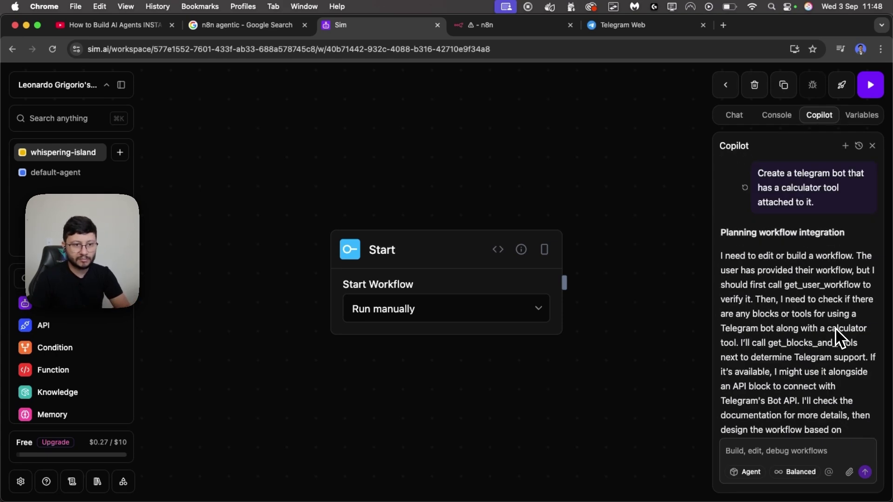
click(817, 286)
key(ctrl+c)
triple_click(771, 323)
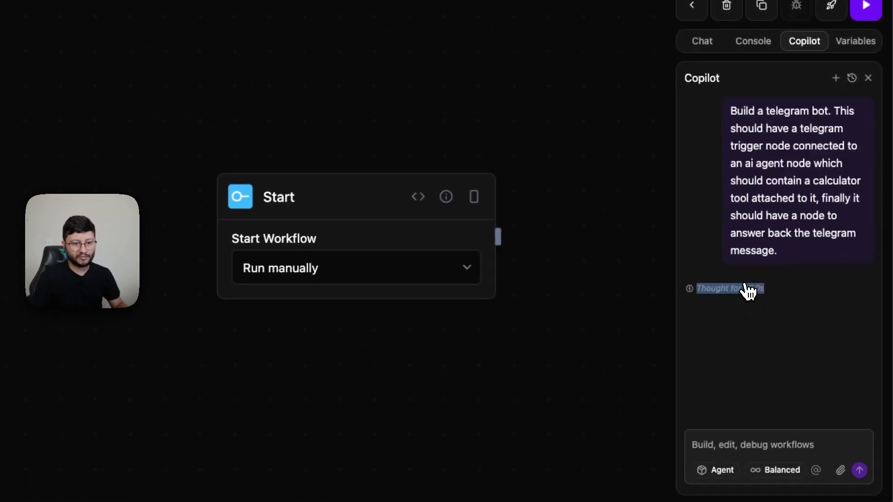
click(744, 289)
click(746, 288)
Paste the Telegram bot request into a new Copilot message and send it again.
click(733, 447)
key(ctrl+v)
key(Return)
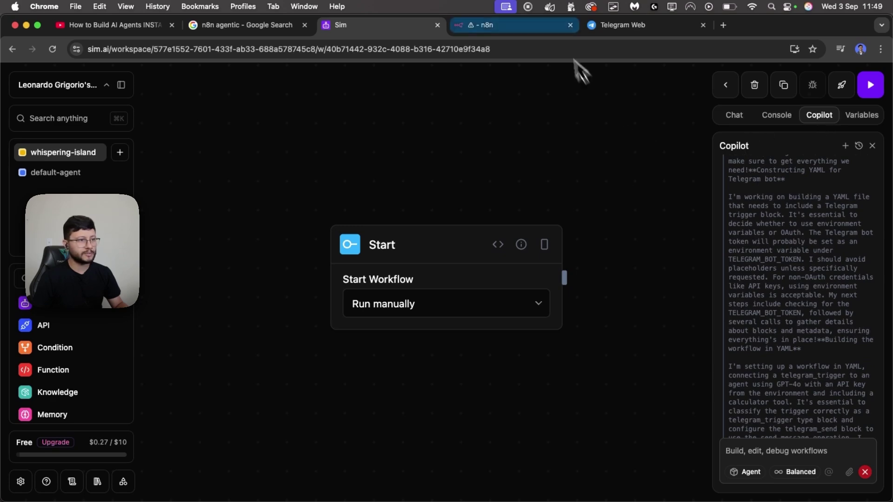
Google 'sim ai' and open the simstudioai/sim GitHub repository README.
click(275, 26)
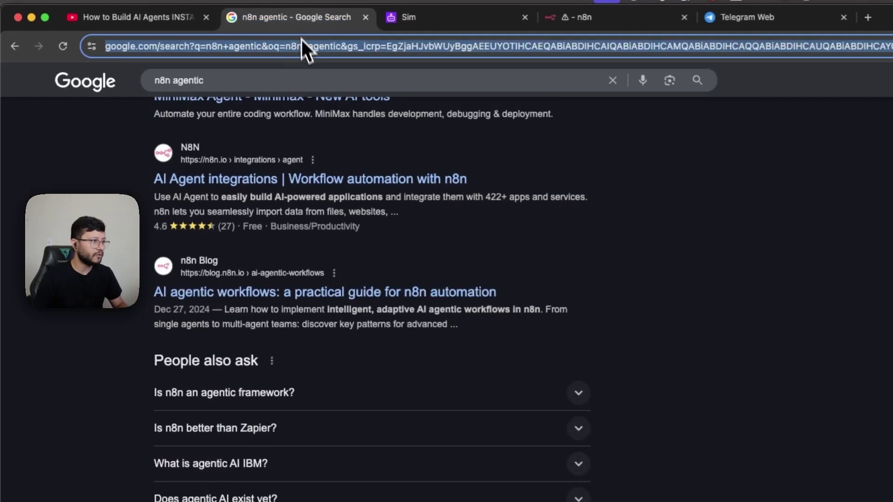
text(sim ai)
key(Return)
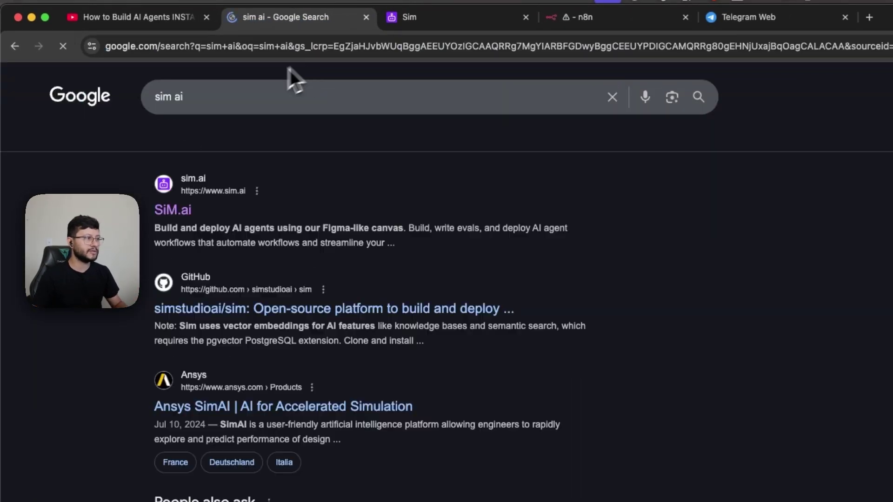
click(270, 309)
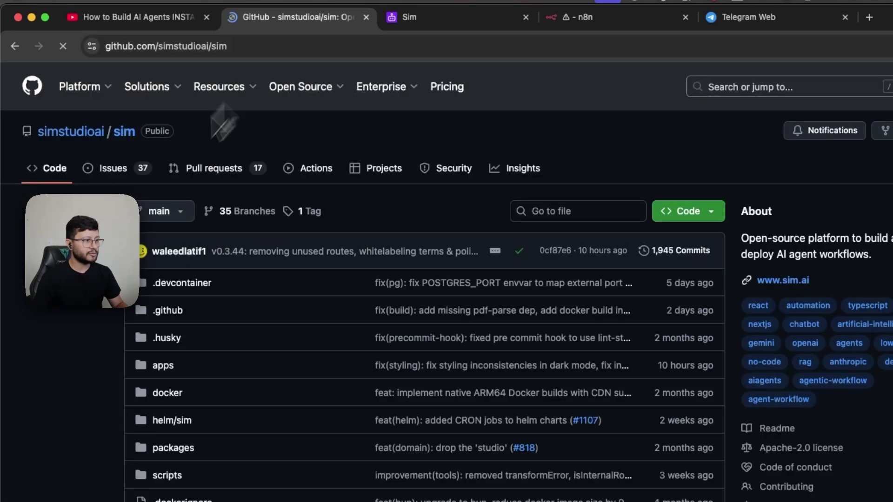
scroll(279, 232, down, 20)
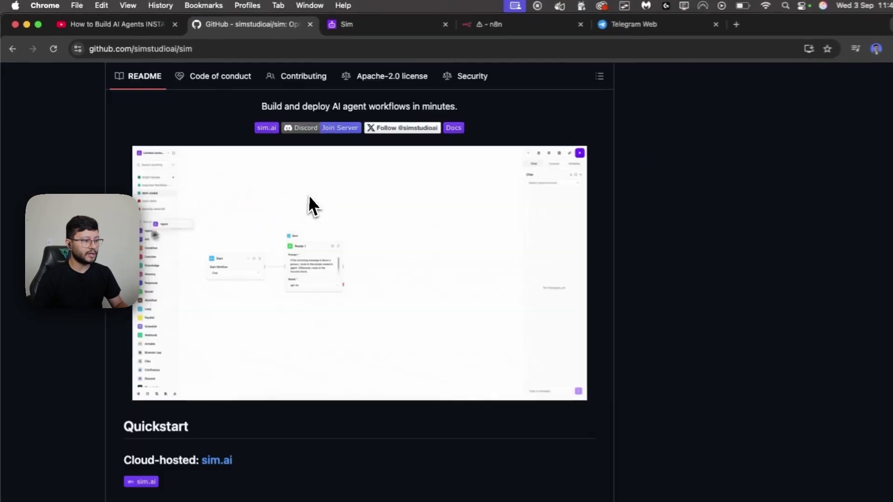
scroll(309, 205, down, 15)
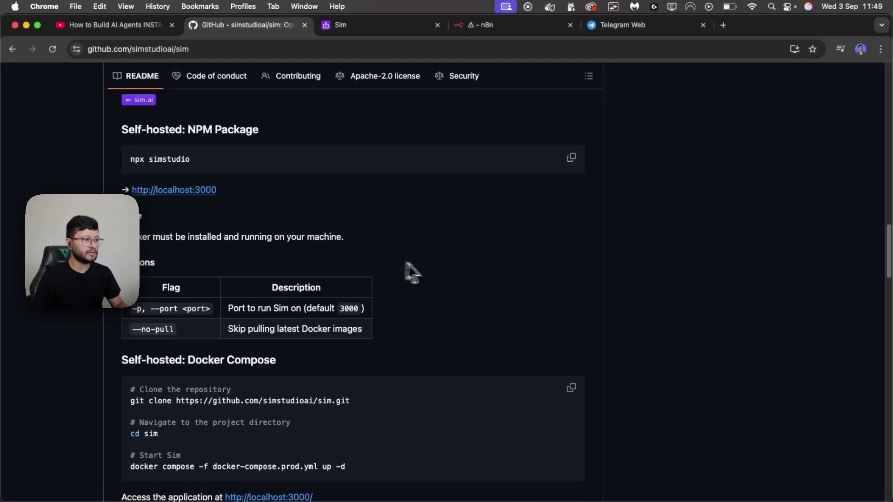
scroll(724, 186, up, 3)
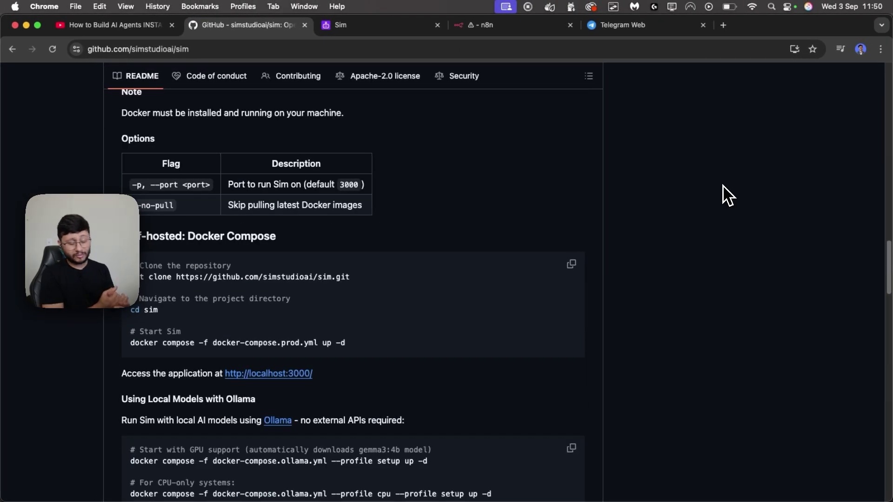
Search 'docker' in a new tab, open the Docker website, then close that tab.
key(super+space)
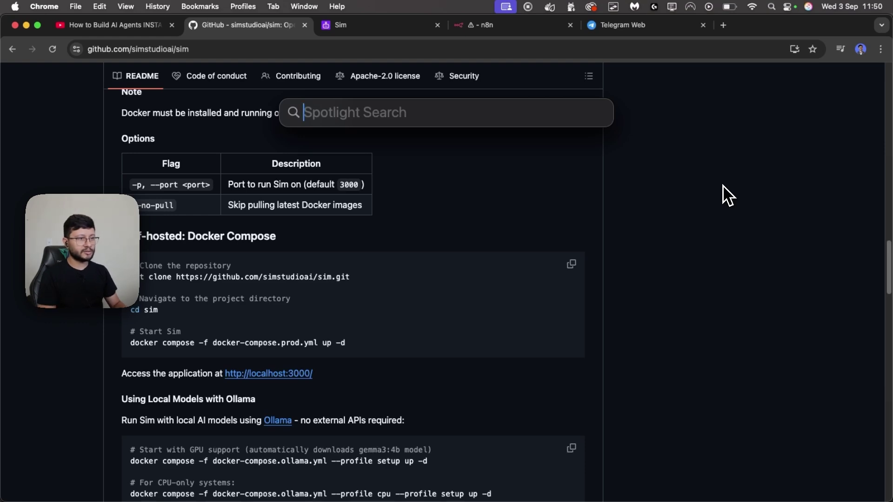
click(723, 25)
text(docker)
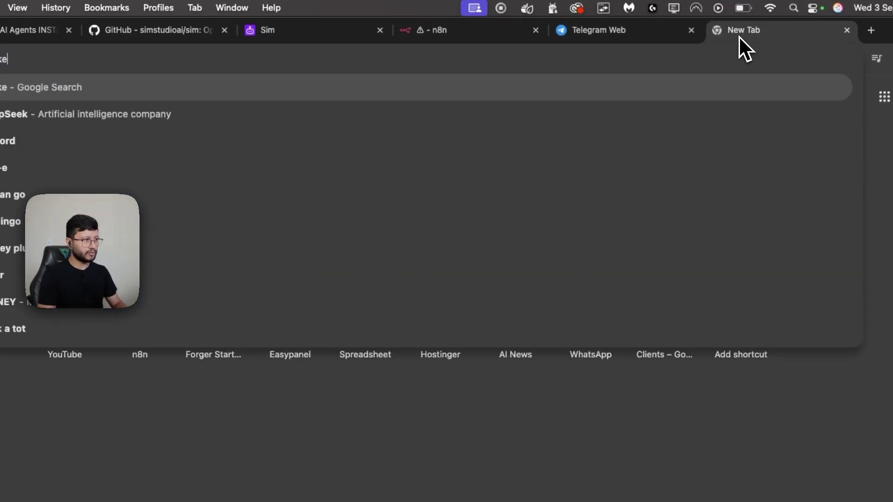
key(Return)
scroll(134, 344, down, 10)
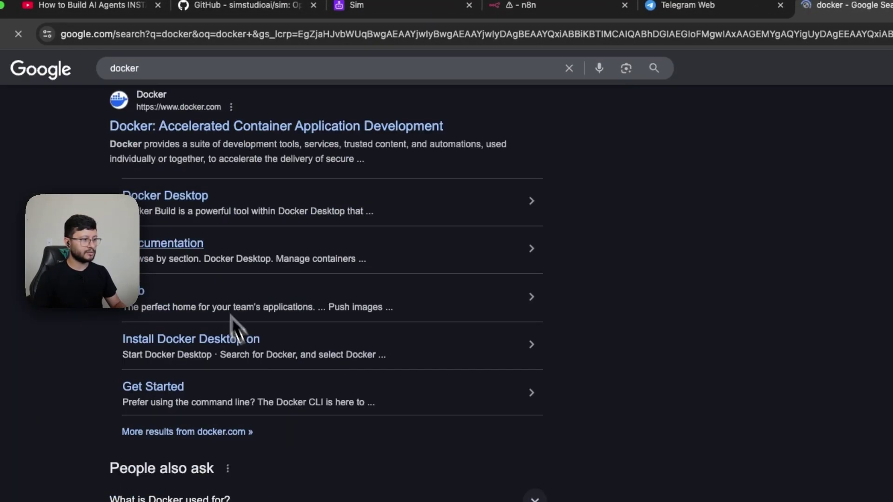
click(80, 160)
mouse_move(302, 126)
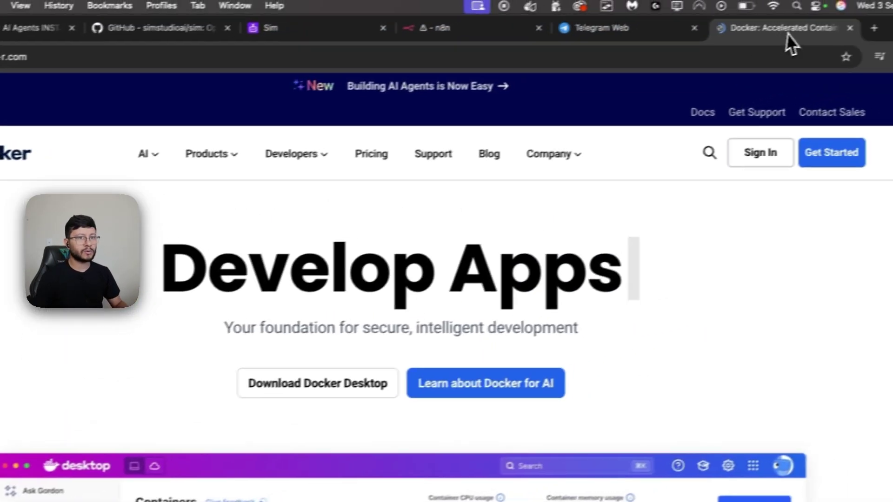
key(super+w)
Open Terminal in Downloads and clone the sim repository using the README's git clone line.
key(super+space)
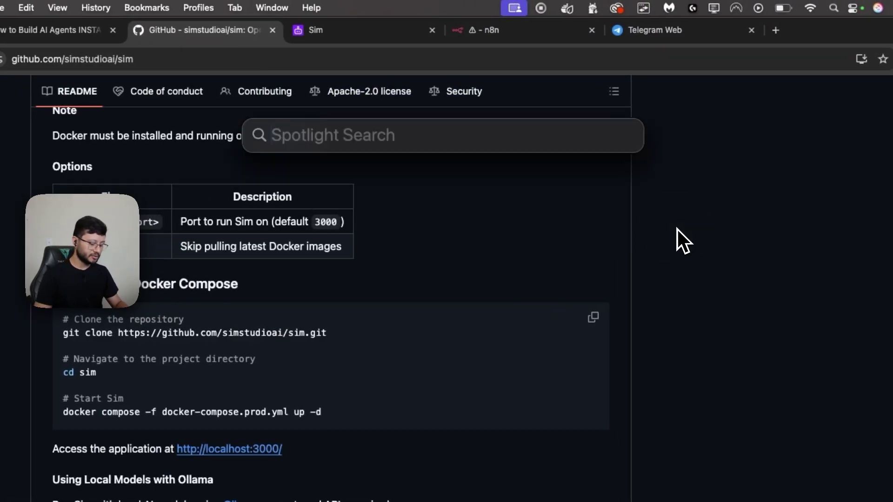
text(termin)
key(Return)
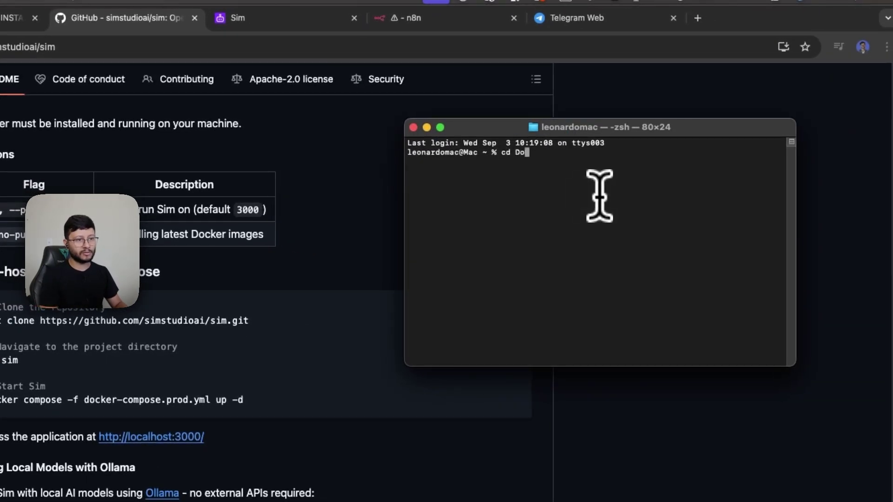
key(Return)
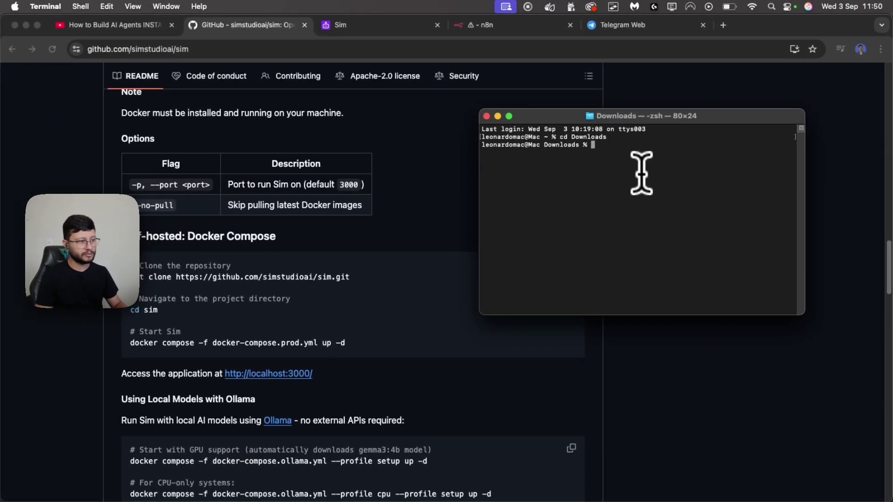
triple_click(134, 321)
key(super+c)
key(super+Tab)
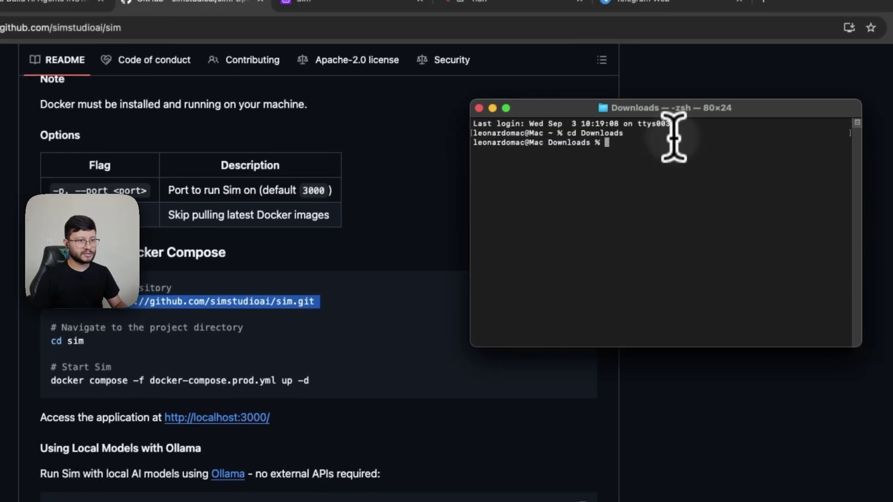
key(super+v)
key(Return)
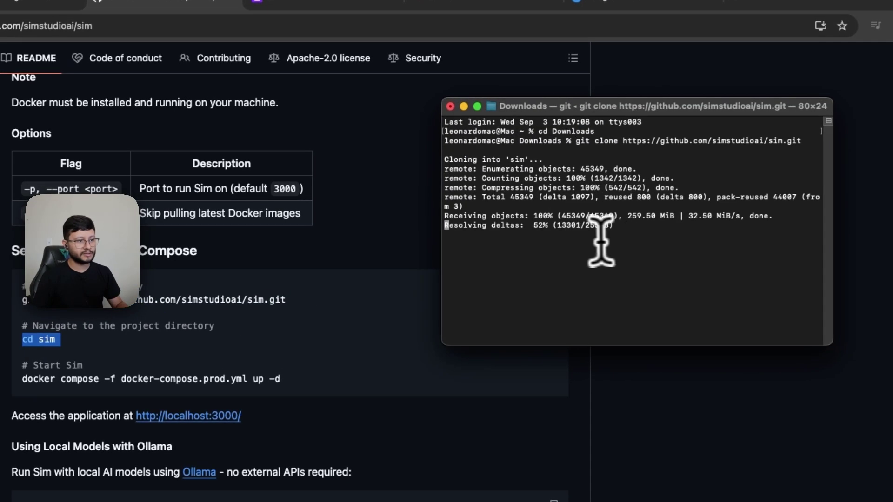
Enter the sim folder and run docker compose -f docker-compose.prod.yml up -d.
text(cd sim)
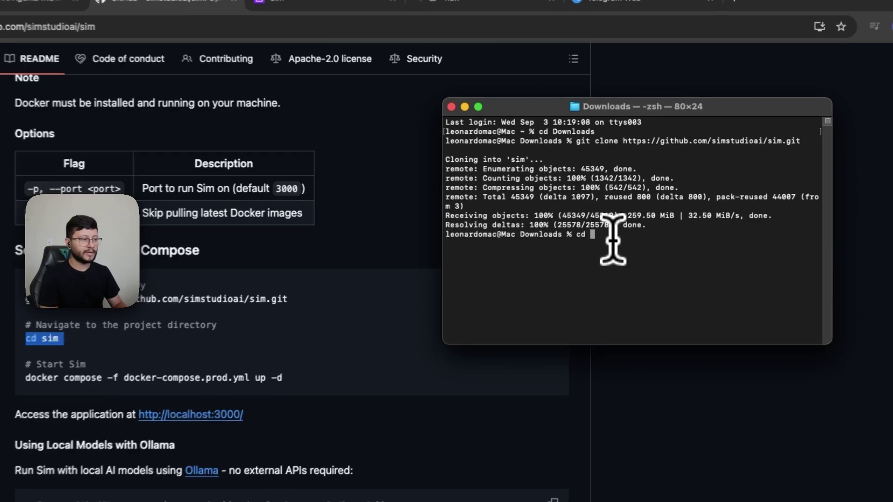
key(Return)
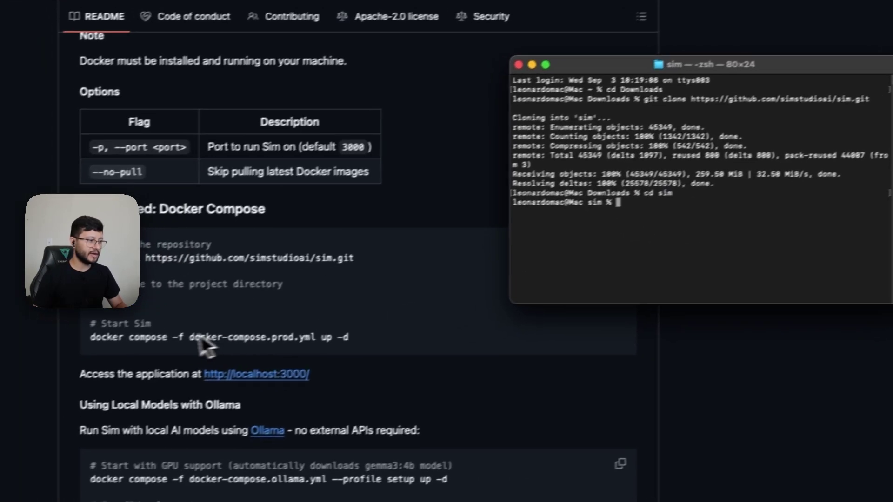
triple_click(302, 351)
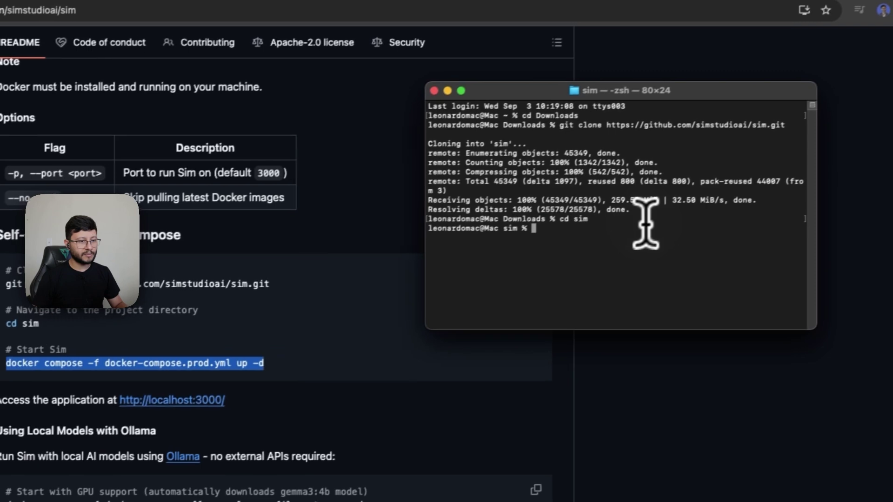
key(super+v)
key(Return)
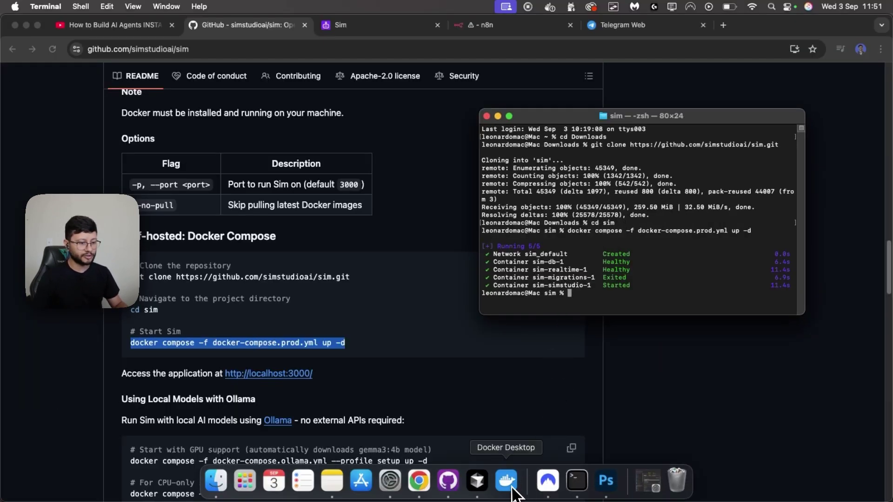
Open Docker Desktop and scroll Containers to the sim group with simstudio-1, realtime-1 and db-1.
click(510, 481)
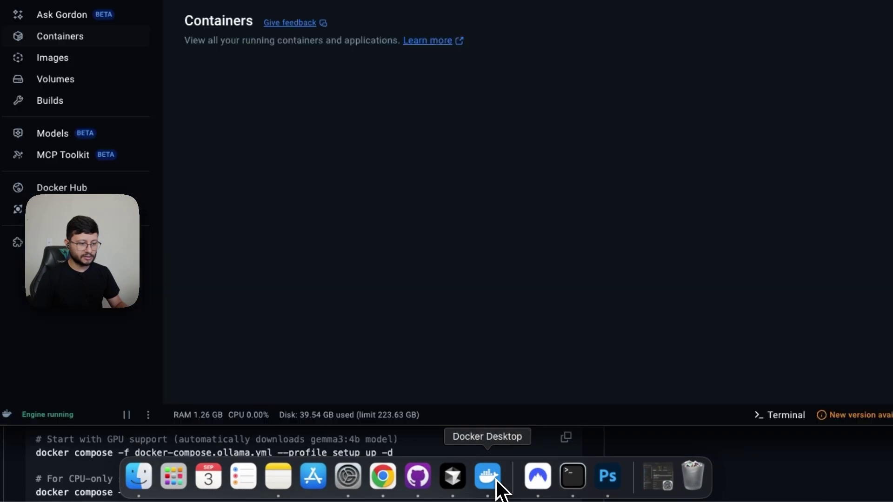
scroll(509, 314, down, 5)
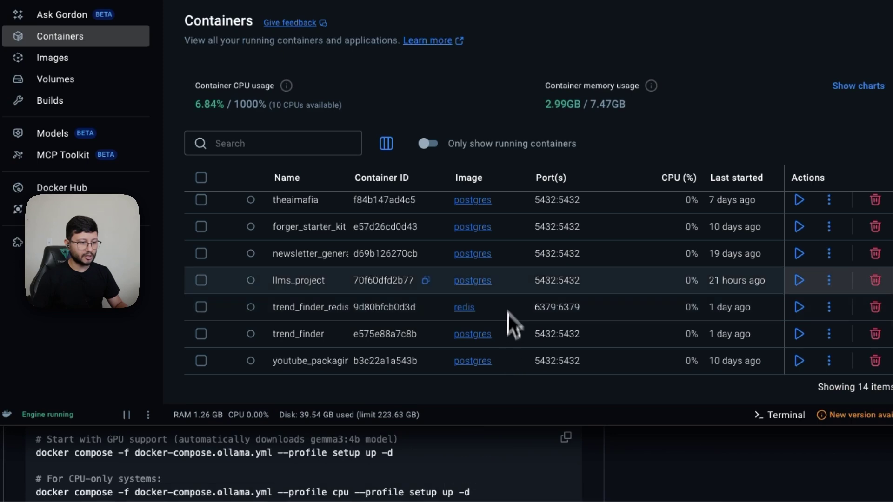
scroll(516, 270, up, 5)
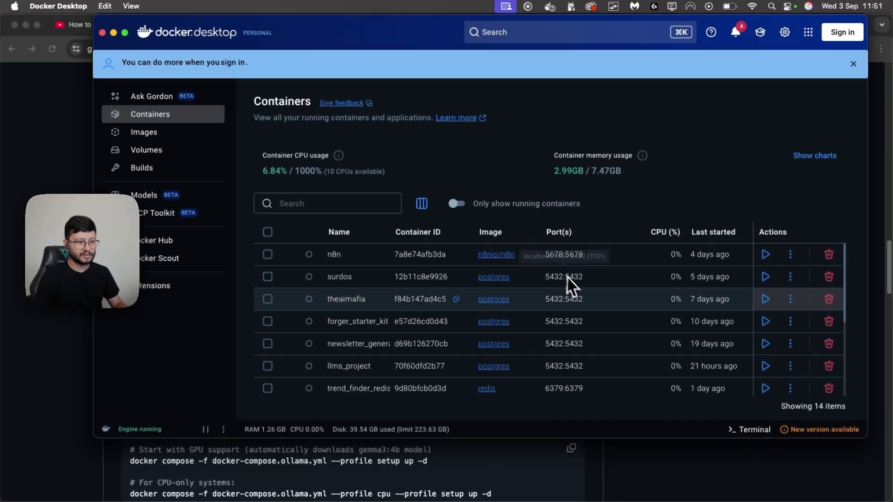
scroll(581, 274, down, 1)
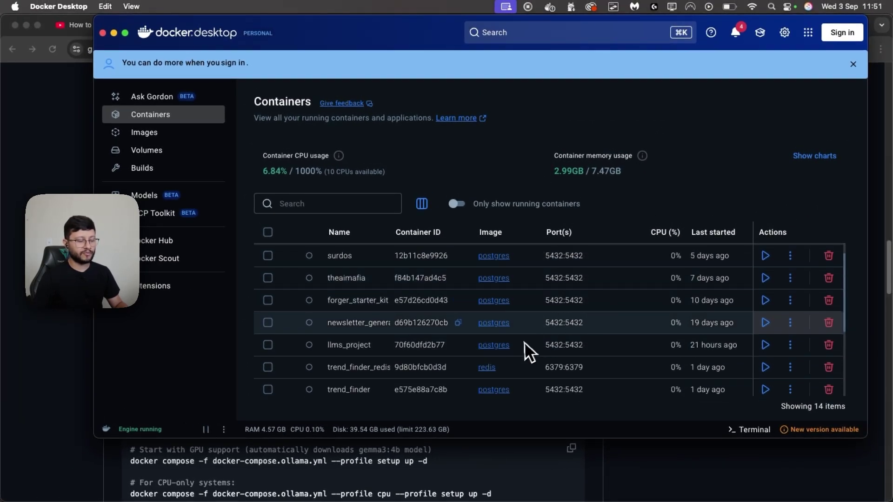
scroll(540, 334, down, 4)
scroll(637, 259, up, 1)
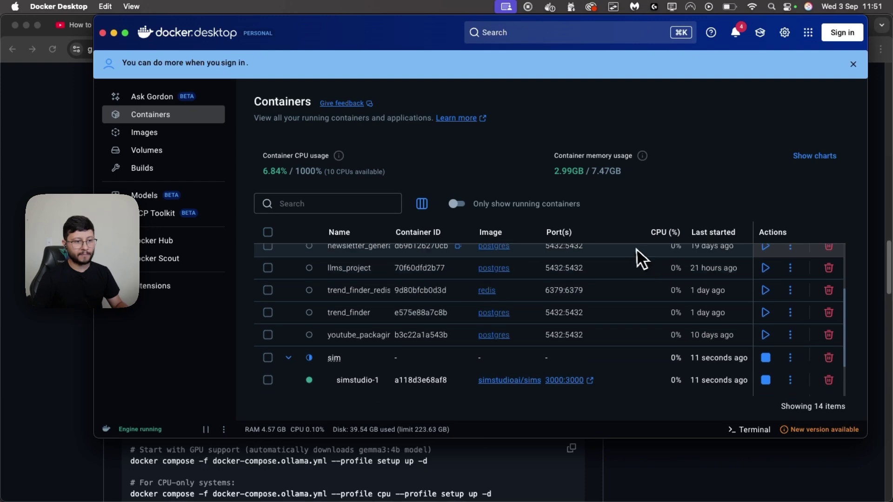
scroll(582, 316, down, 3)
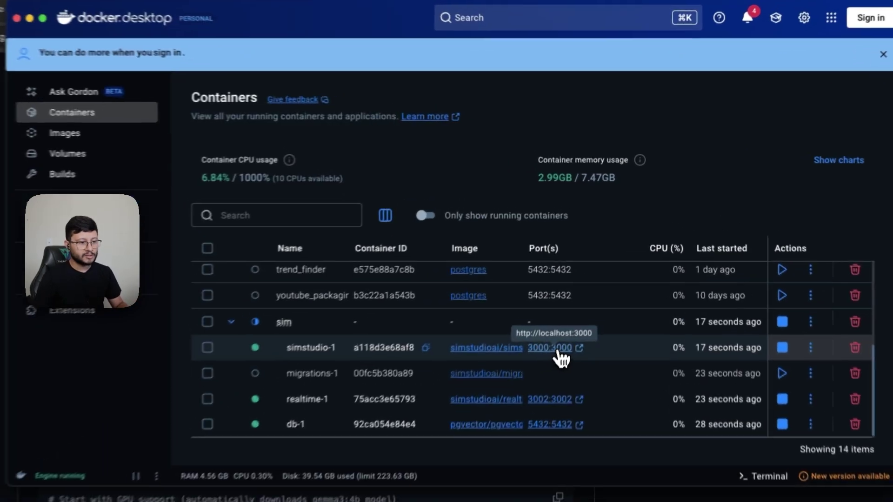
Open the local Sim app on port 3000 and sign up for an account.
click(563, 318)
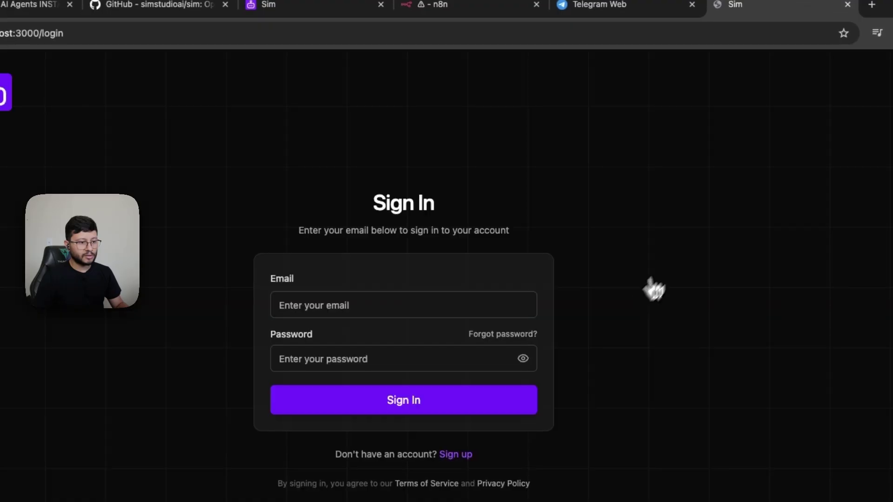
click(369, 305)
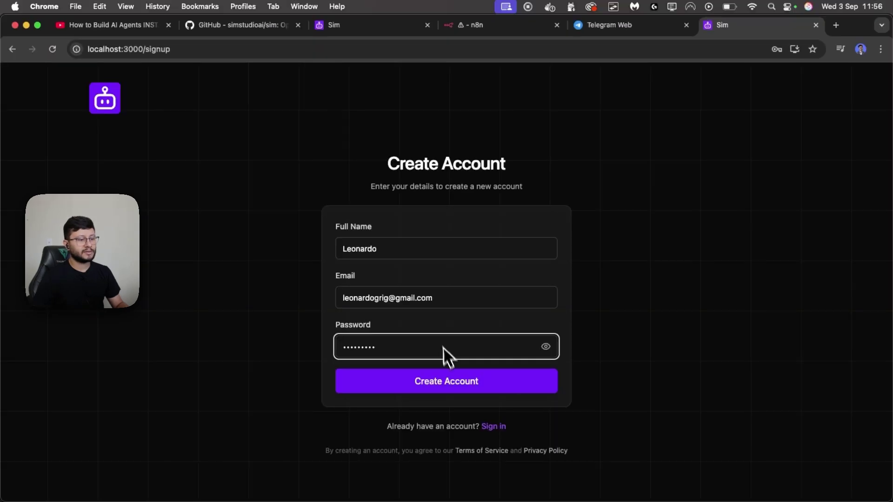
click(465, 382)
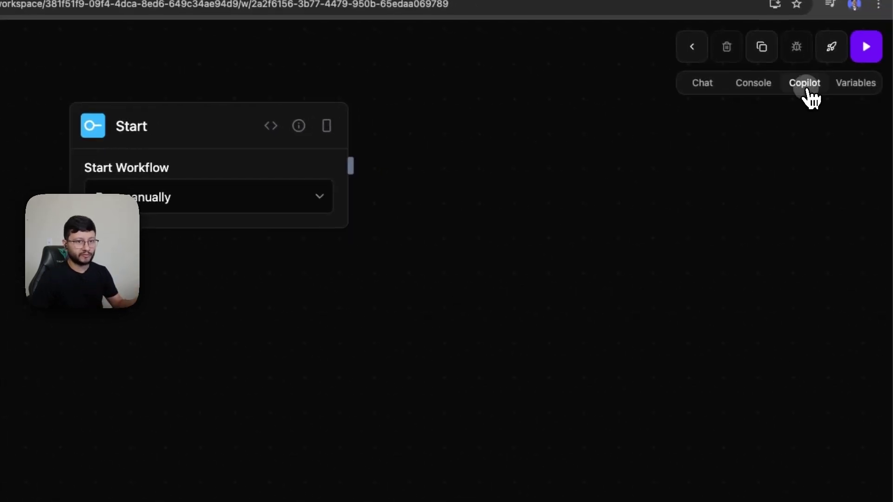
Send 'hi' to Copilot, get the unauthorized API-key error, and follow its sim.ai link.
click(869, 102)
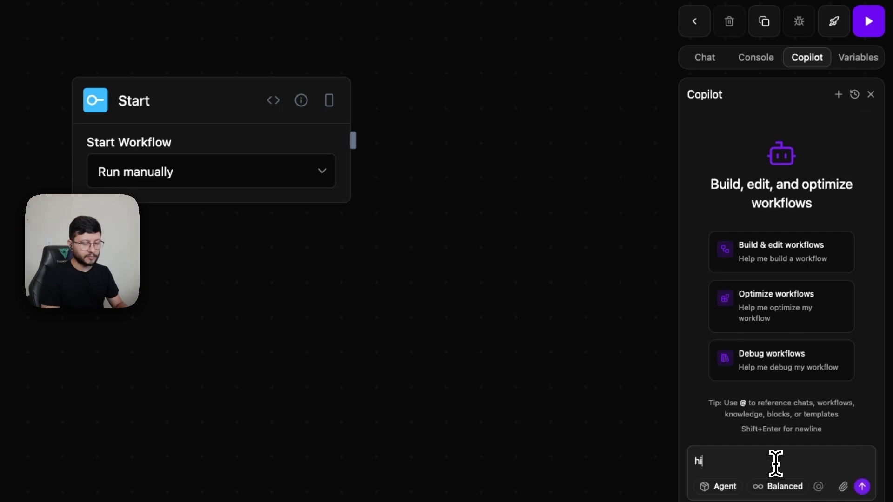
text(hi)
key(Return)
drag(758, 163, 805, 224)
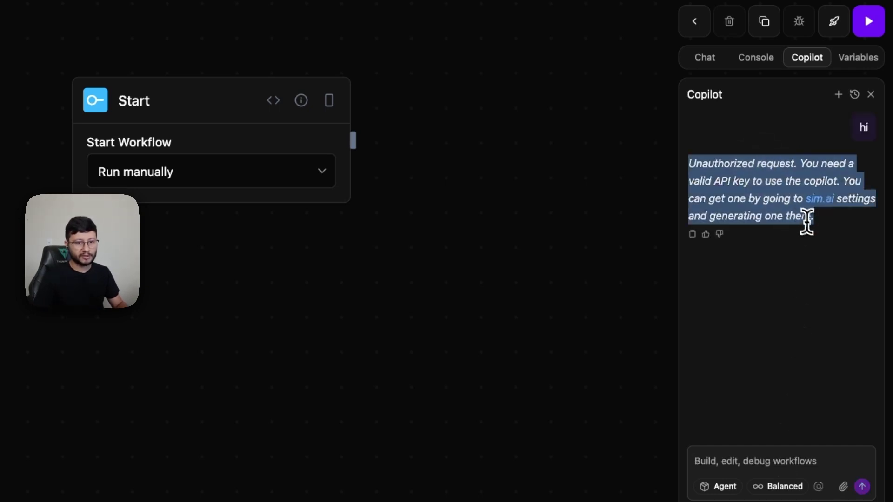
click(805, 223)
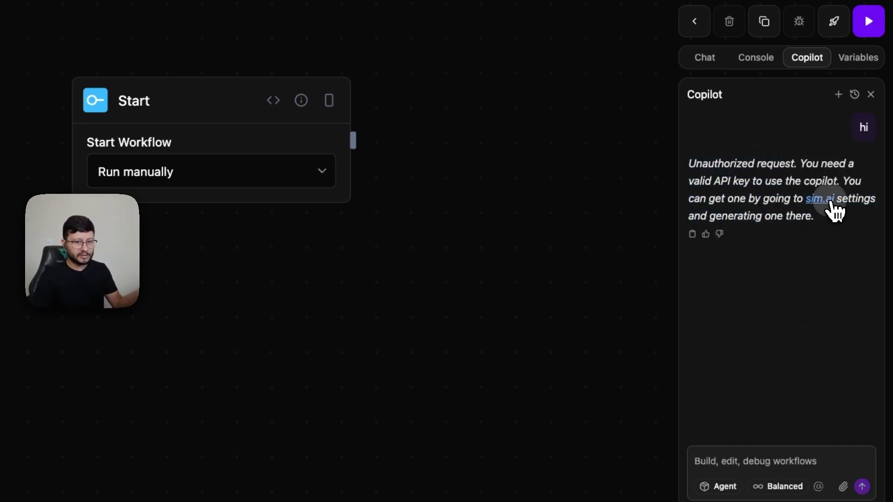
click(830, 201)
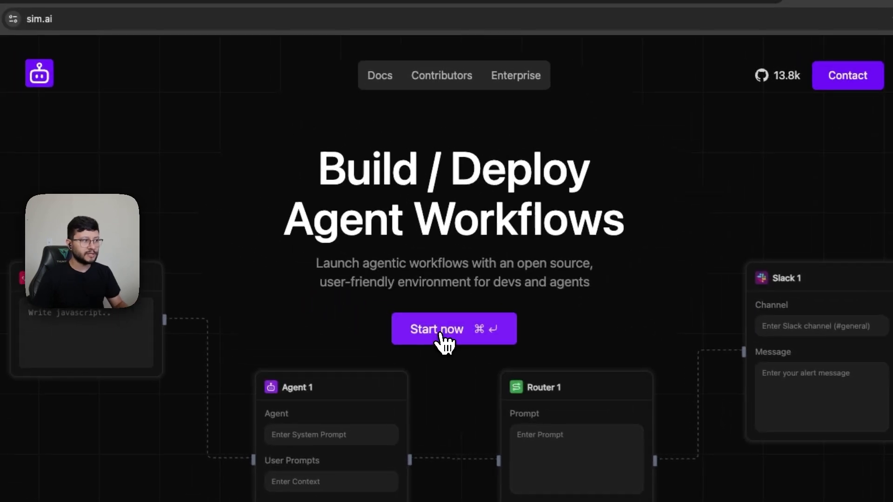
On sim.ai, create an API key named 'sim blah', then open the local instance's Settings.
click(454, 338)
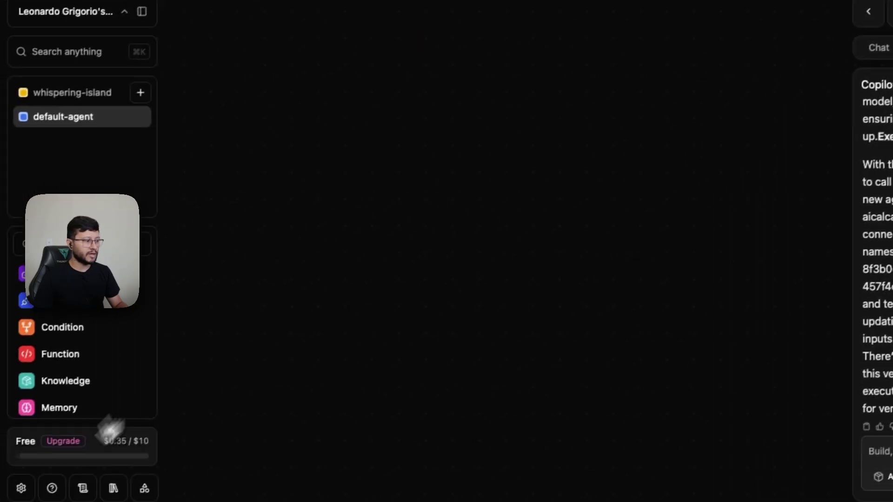
click(22, 488)
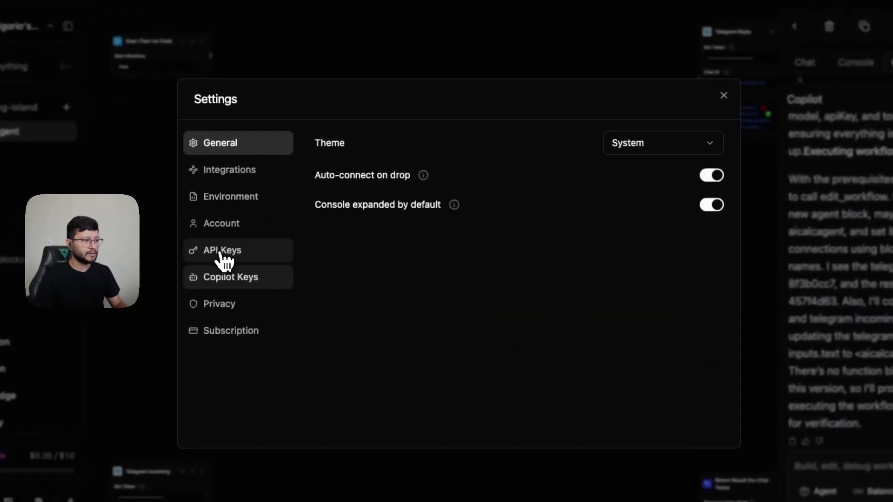
click(222, 252)
click(351, 426)
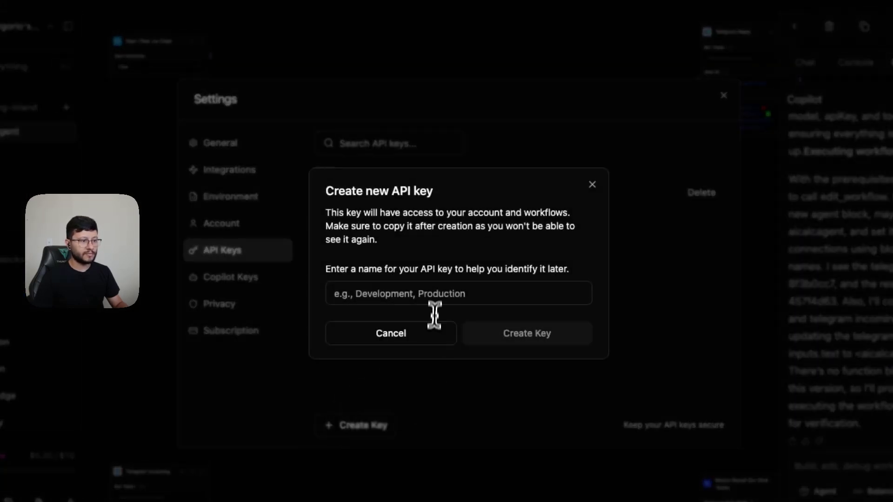
click(433, 302)
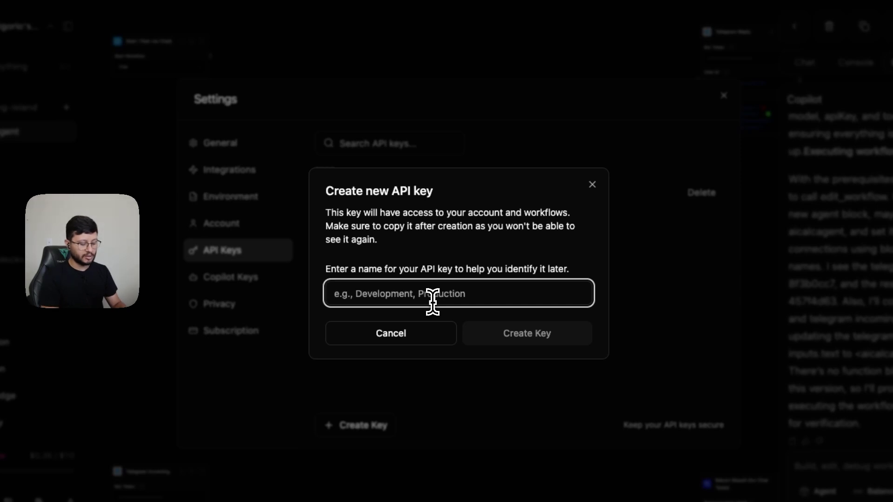
text(sim a)
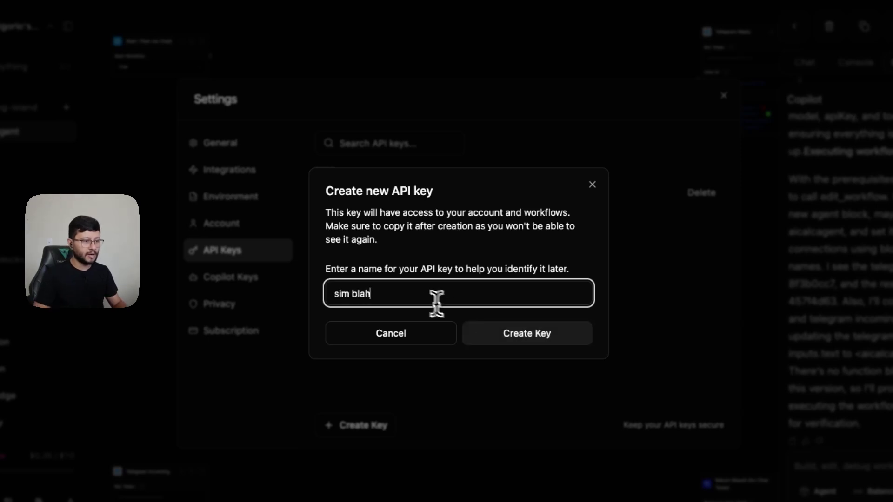
click(504, 334)
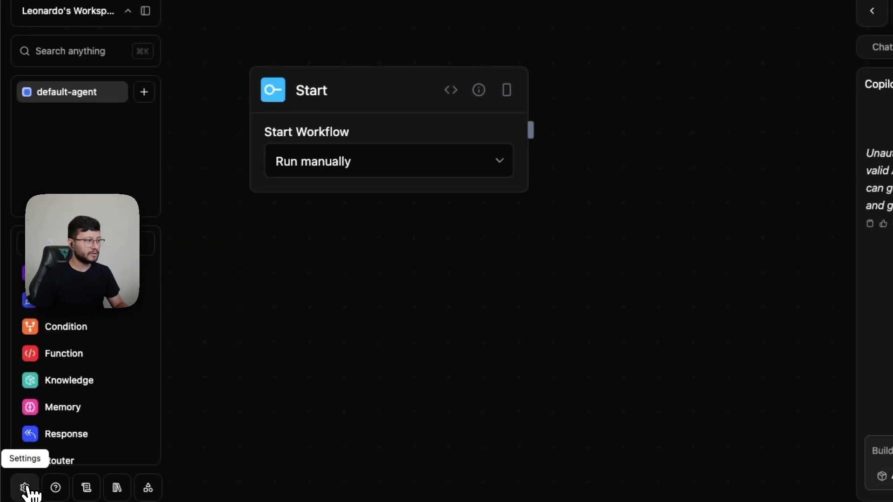
click(24, 487)
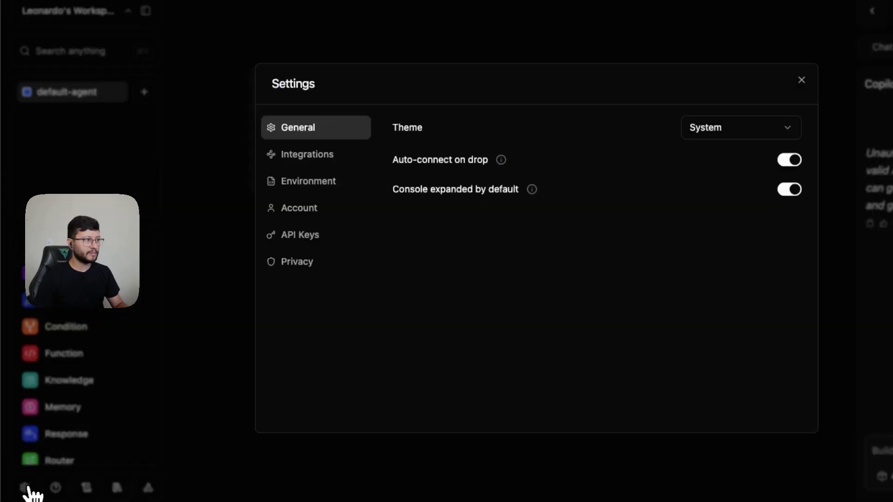
Paste the new API key as the API_KEY environment variable's value.
click(307, 187)
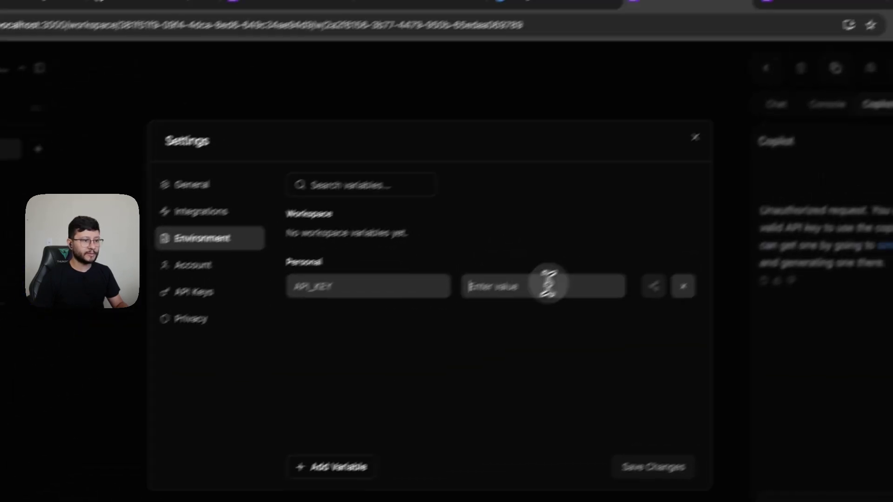
click(654, 228)
key(super+v)
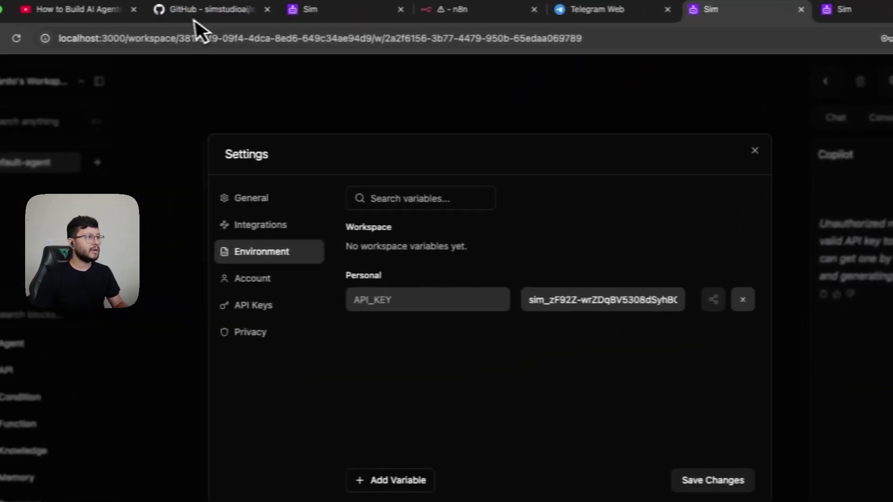
Copy COPILOT_API_KEY from the README, add it as a personal environment variable, and save.
click(196, 20)
scroll(477, 328, down, 10)
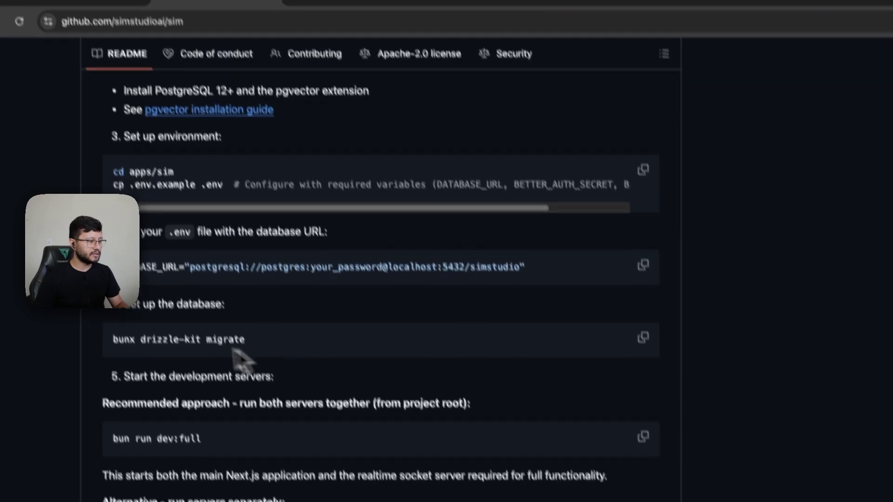
scroll(235, 358, down, 10)
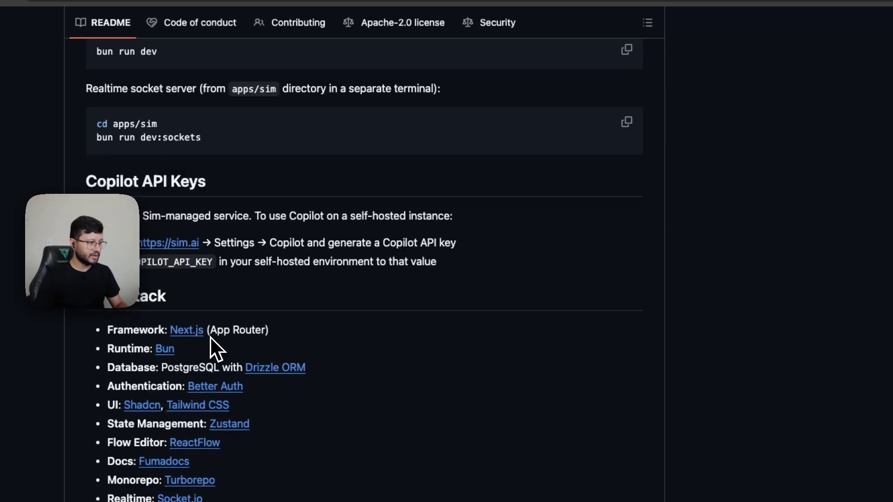
scroll(216, 344, down, 3)
scroll(210, 343, up, 5)
double_click(168, 373)
key(ctrl+c)
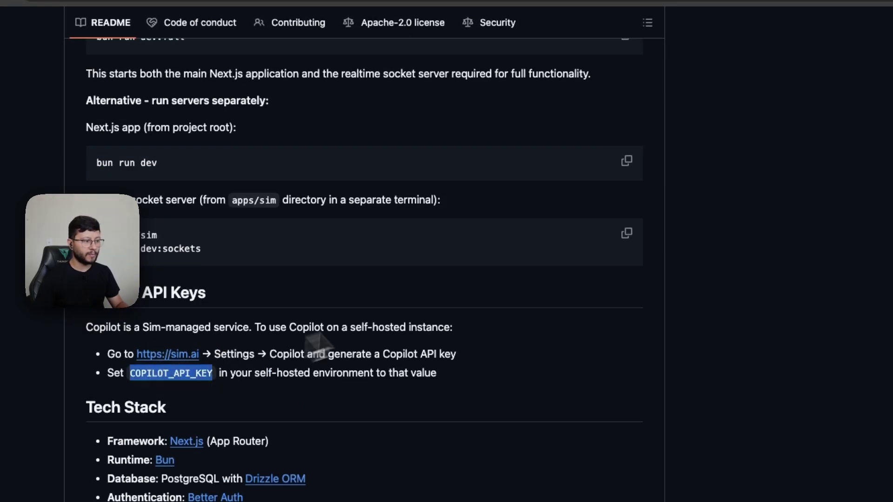
click(761, 21)
click(638, 12)
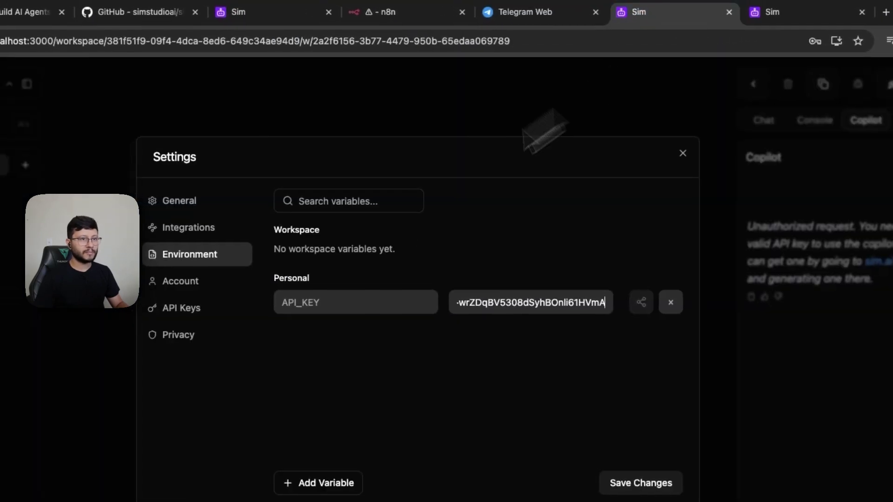
click(288, 295)
key(ctrl+v)
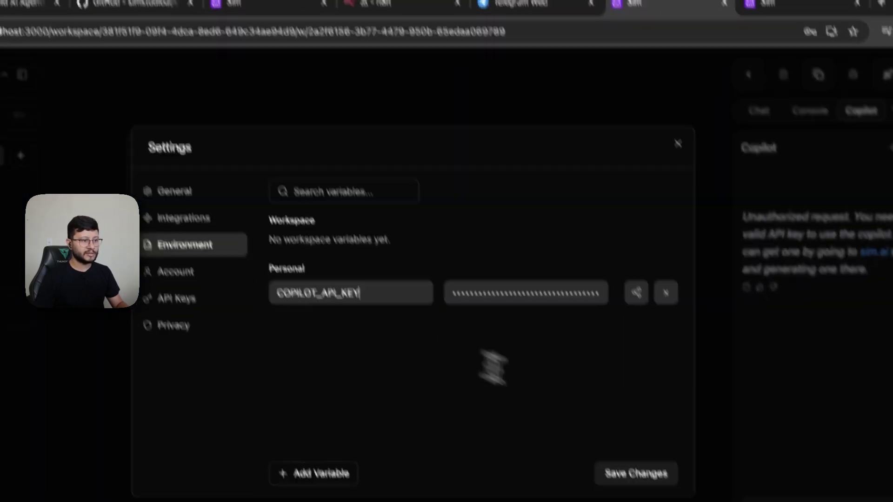
click(636, 485)
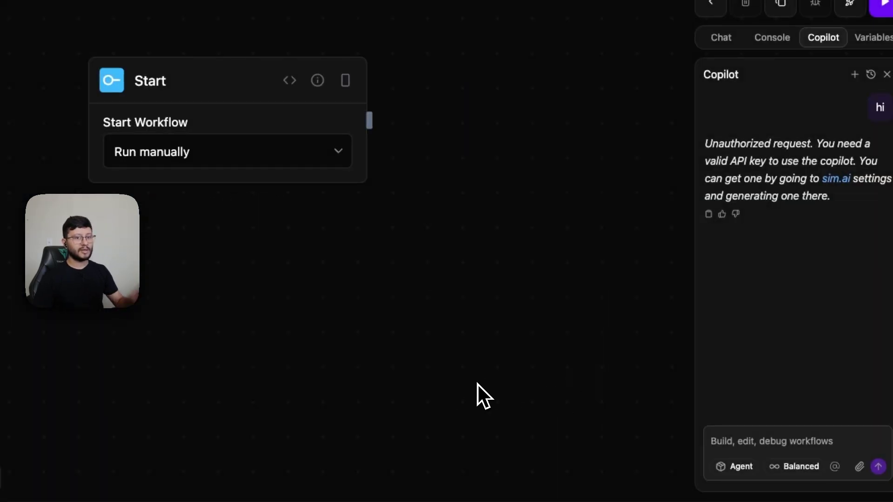
Send 'hi' to Copilot again, which still answers Unauthorized.
click(776, 443)
text(hi)
key(Return)
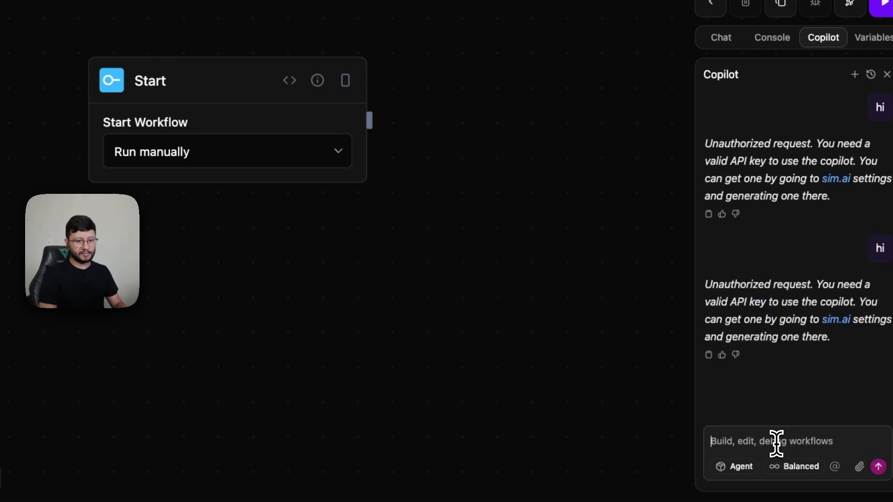
Give COPILOT_API_KEY a value, share it with the Workspace, and save the environment variables.
click(25, 491)
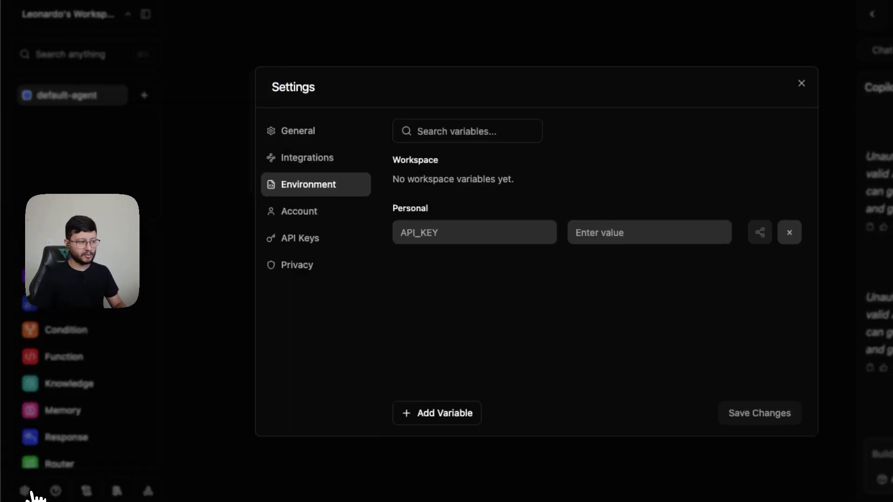
key(ctrl+a)
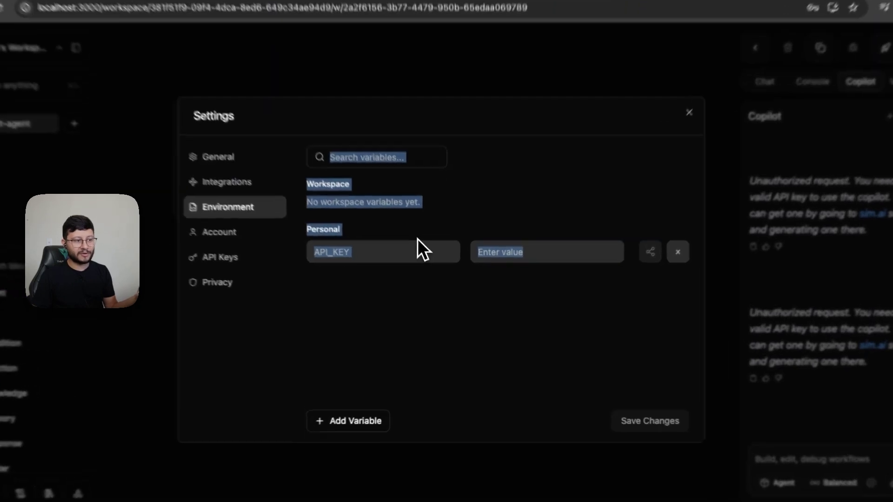
click(399, 236)
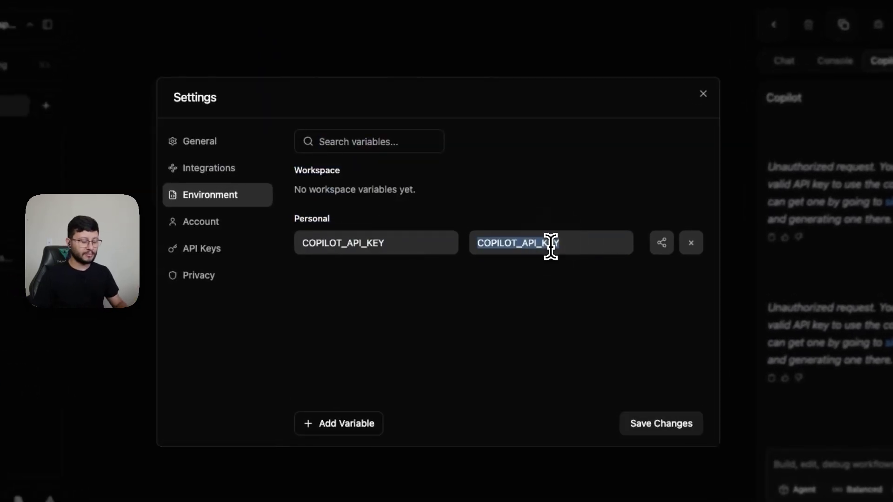
text(jaeskljheaukhaes)
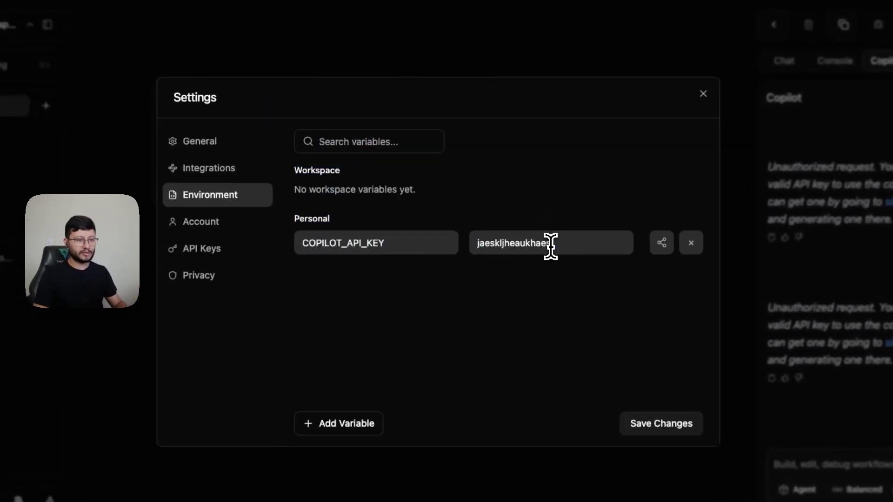
click(660, 245)
drag(568, 238, 383, 169)
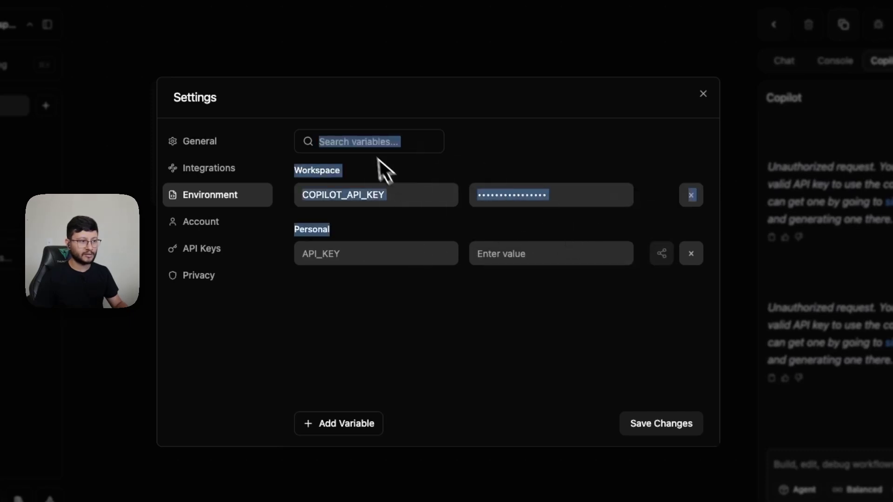
click(666, 435)
Add test variable afefaesf = aesfafsea, share it to Workspace, and save to check persistence.
click(23, 481)
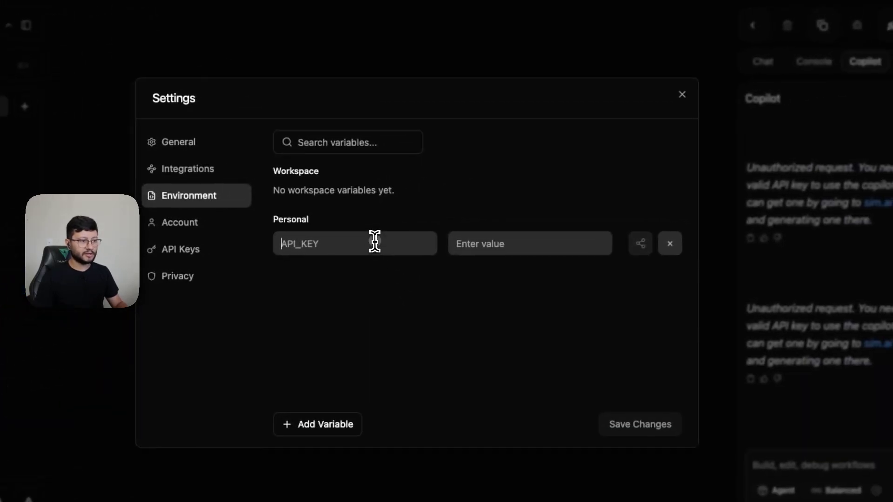
click(434, 228)
text(afefaesf)
click(579, 230)
text(aesfafsea)
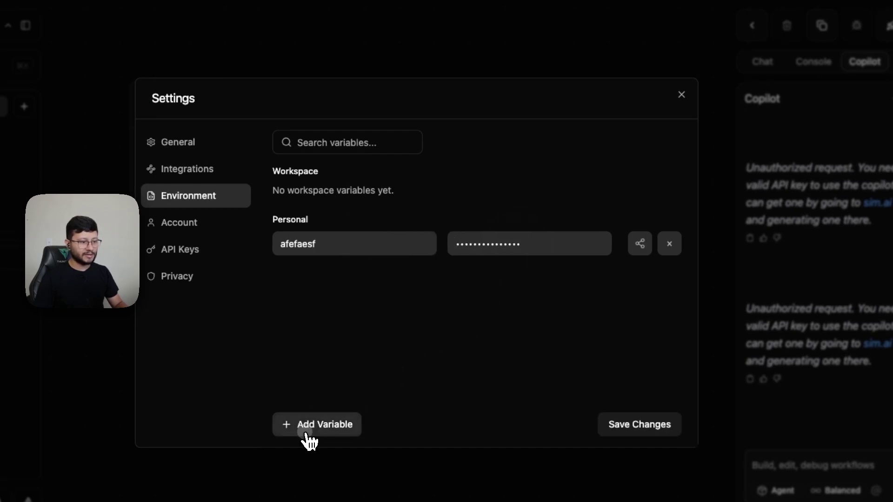
click(307, 426)
click(307, 425)
click(307, 425)
click(307, 426)
click(307, 425)
click(631, 244)
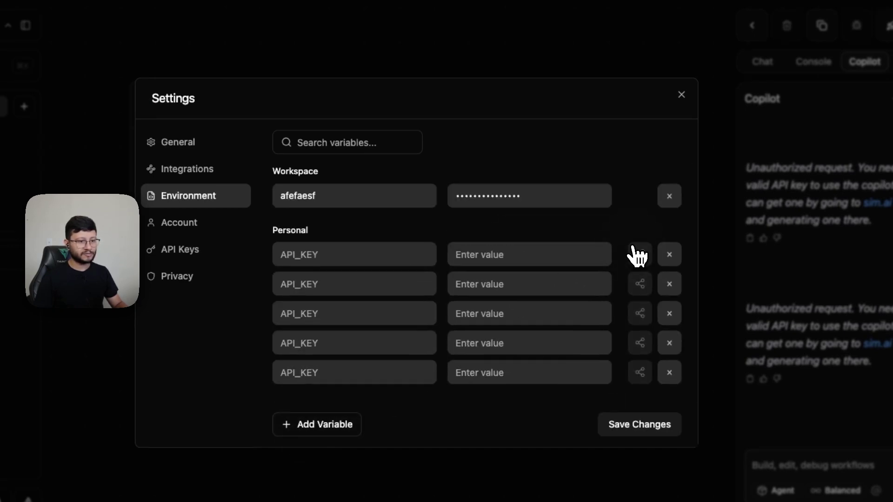
double_click(297, 172)
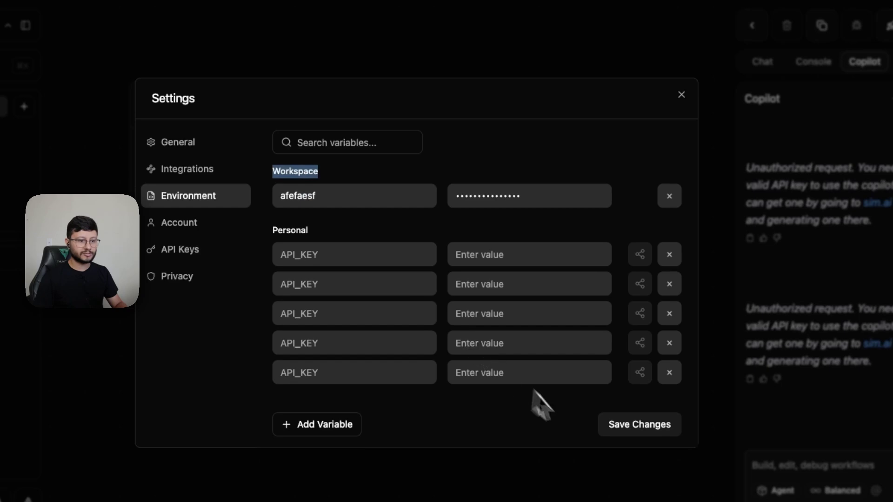
click(646, 427)
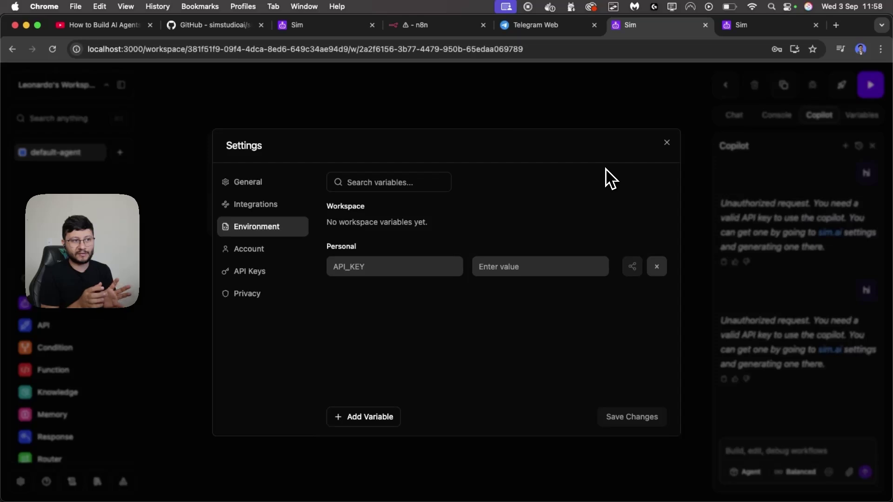
Go back to the Sim GitHub README and scroll to its top.
click(216, 25)
scroll(416, 229, up, 10)
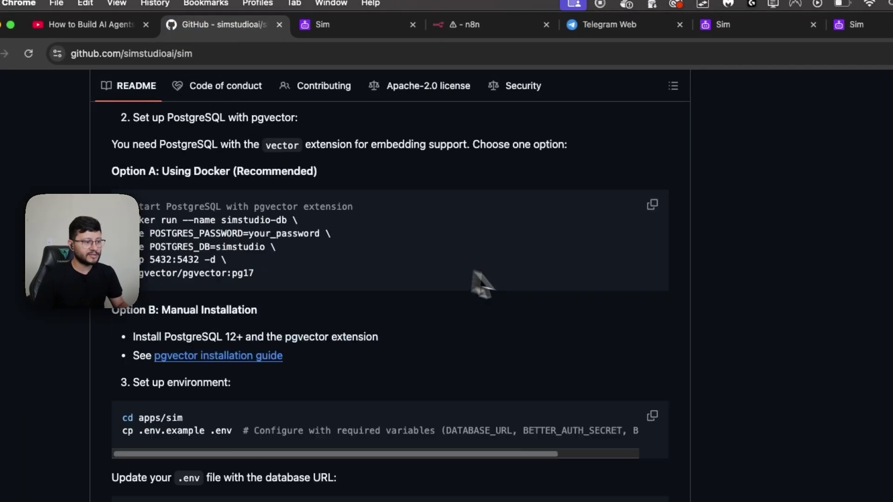
scroll(481, 283, up, 15)
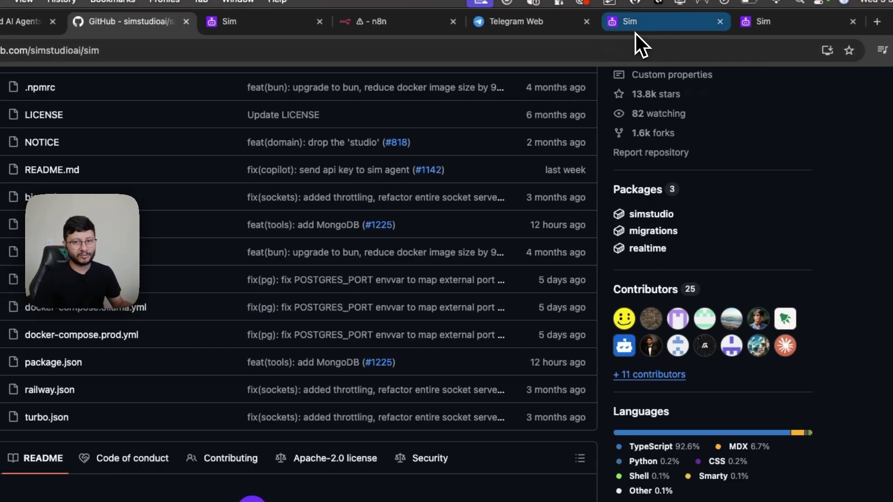
Return to the Copilot-built workflow on sim.ai and select the Agent block's Calculator tool.
click(635, 31)
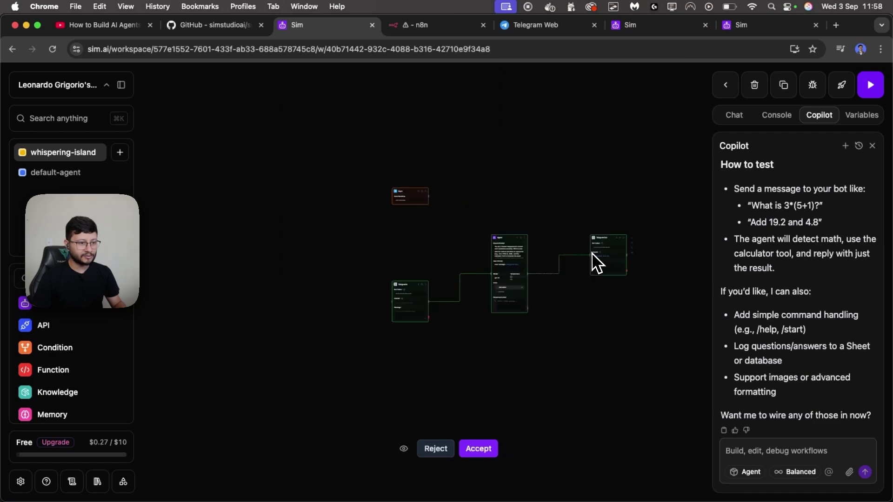
scroll(593, 253, up, 3)
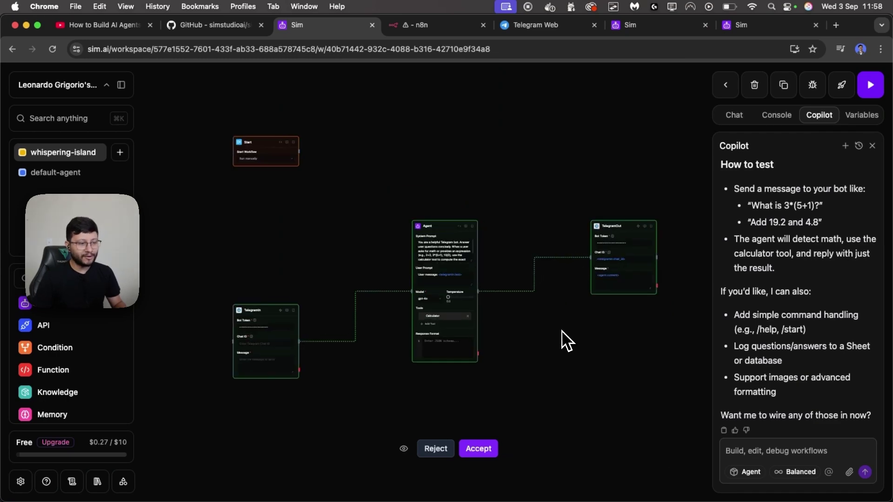
scroll(524, 345, right, 3)
scroll(421, 341, up, 6)
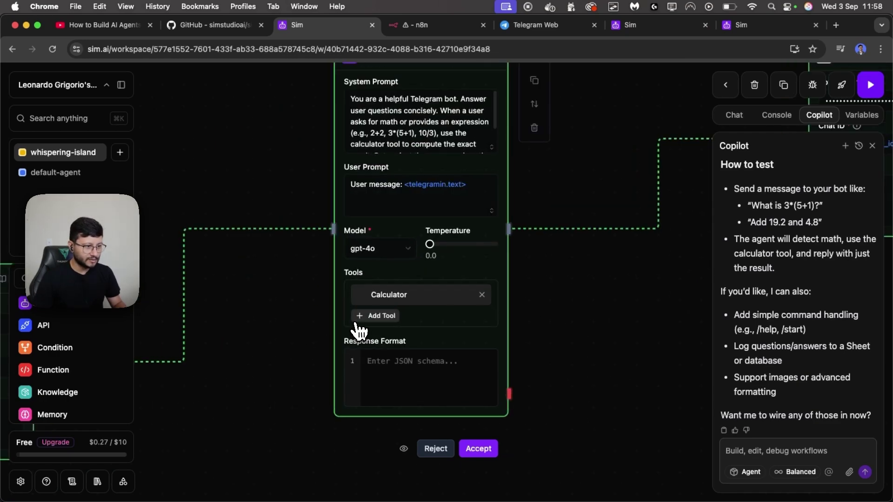
click(405, 287)
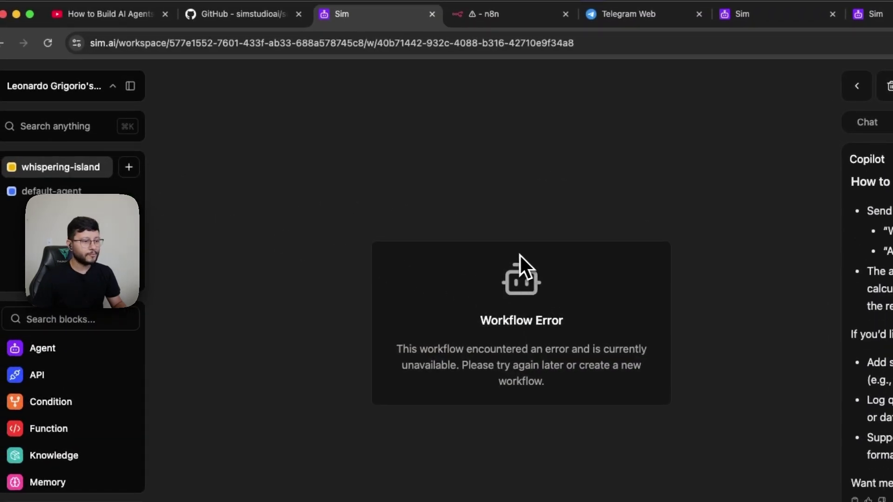
Reload the page and highlight Copilot's summary of the built Telegram bot workflow.
click(48, 42)
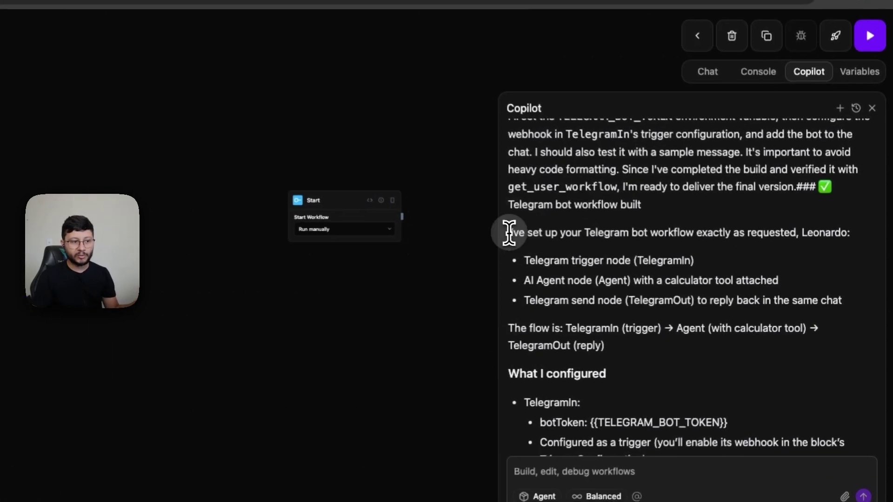
drag(568, 252, 725, 346)
scroll(724, 331, down, 5)
scroll(725, 343, up, 3)
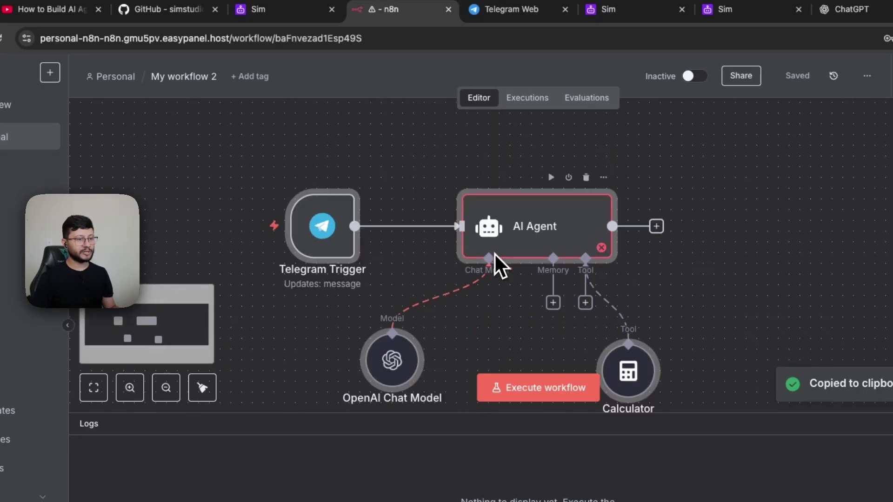
Paste the copied n8n workflow JSON into ChatGPT and start the question '... what do I do now?'.
key(ctrl+c)
click(844, 9)
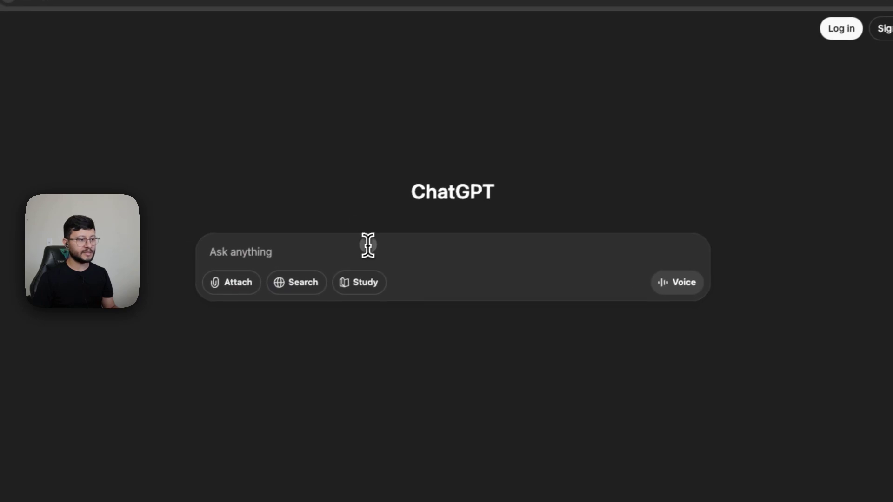
key(ctrl+v)
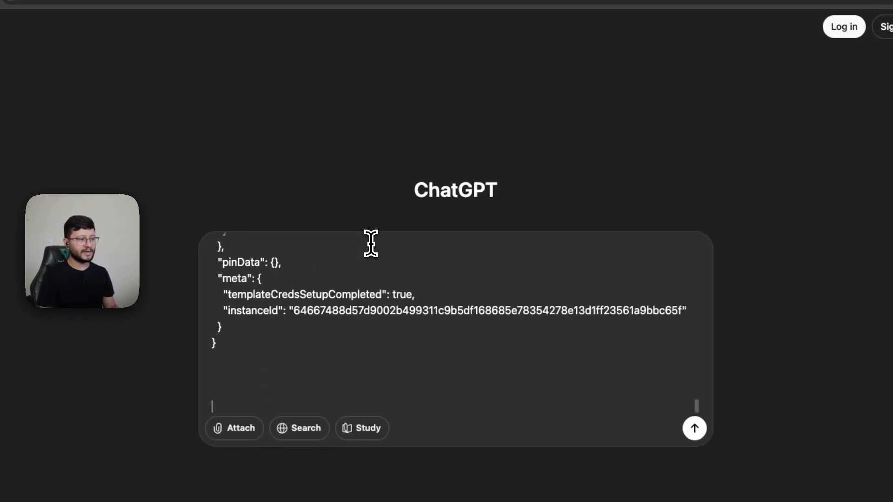
text(... what do Yo)
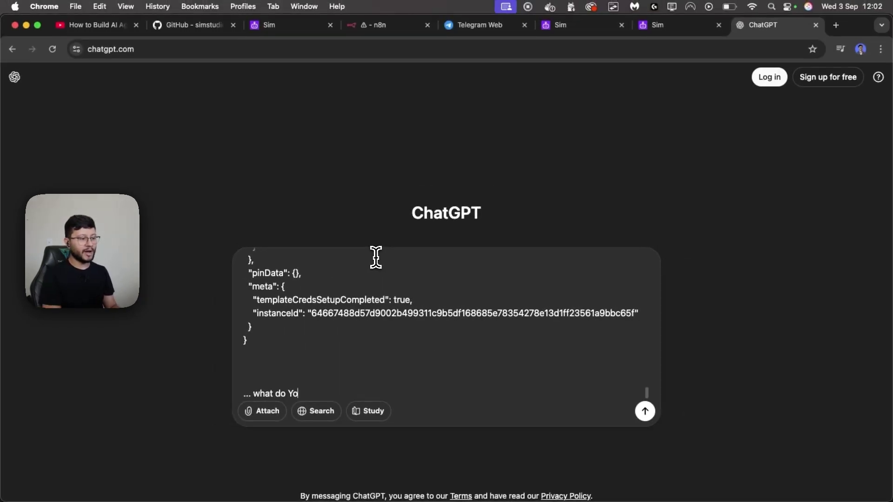
key(BackSpace)
key(BackSpace)
Finish the question '... what do I do now?' and highlight Copilot's one-time setup instructions in Sim.
text(I do now?)
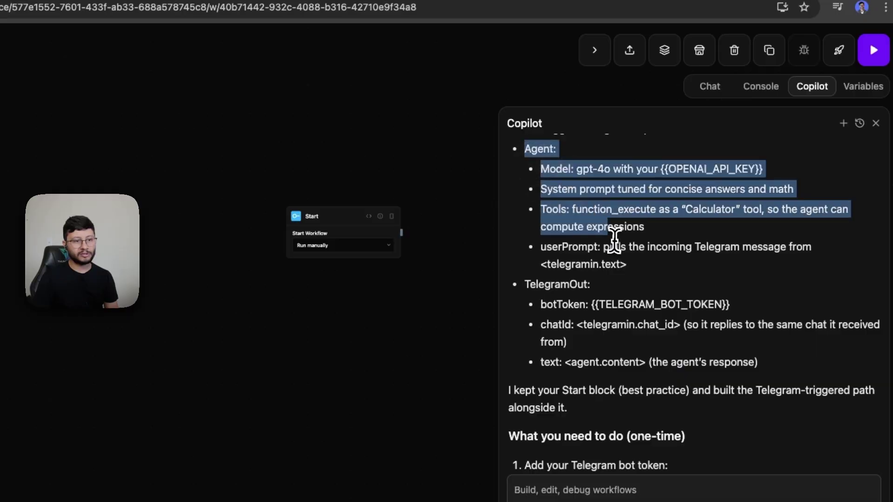
drag(614, 236, 672, 329)
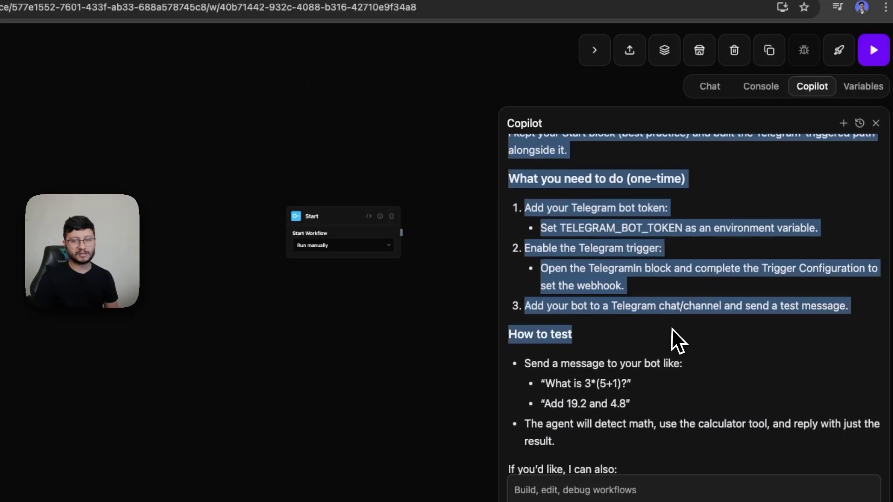